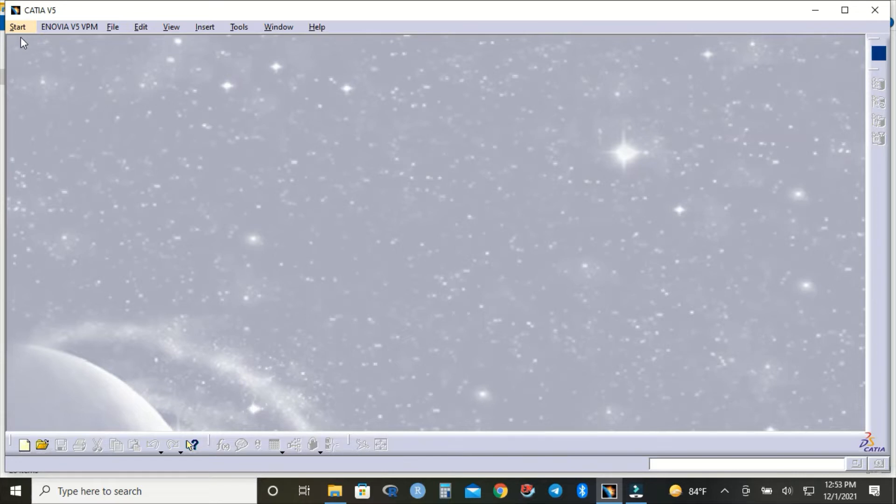
Create a new part named part1 in the Part Design workbench, keeping hybrid design enabled.
left_click(19, 29)
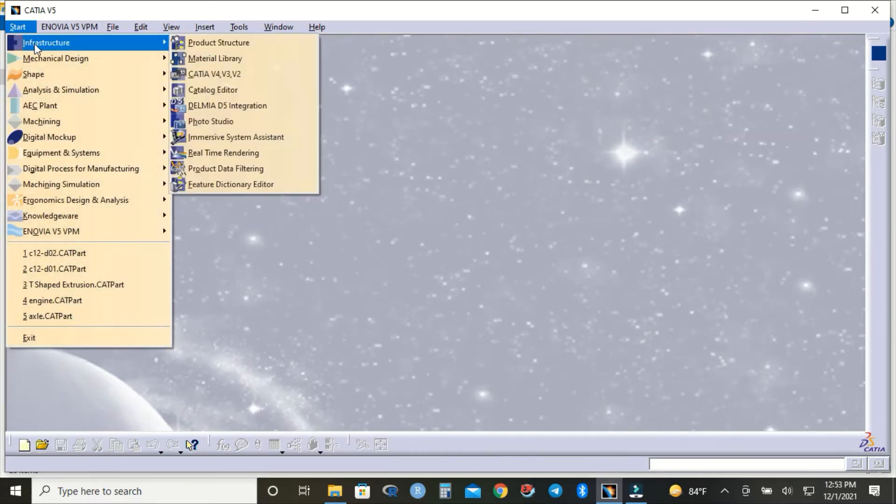
mouse_move(38, 47)
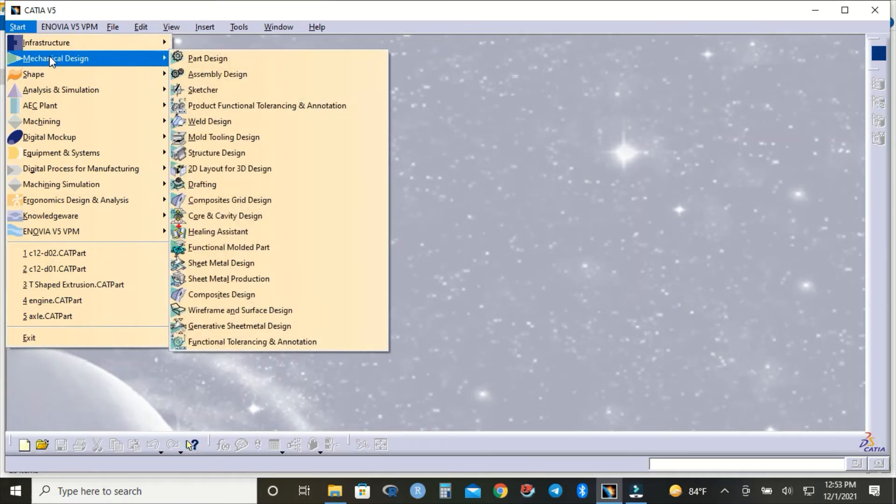
left_click(206, 59)
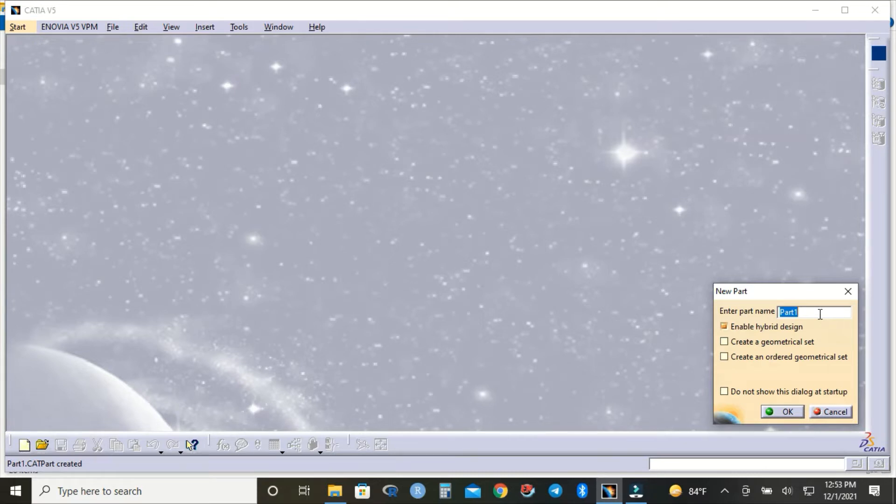
type("p")
left_click(783, 412)
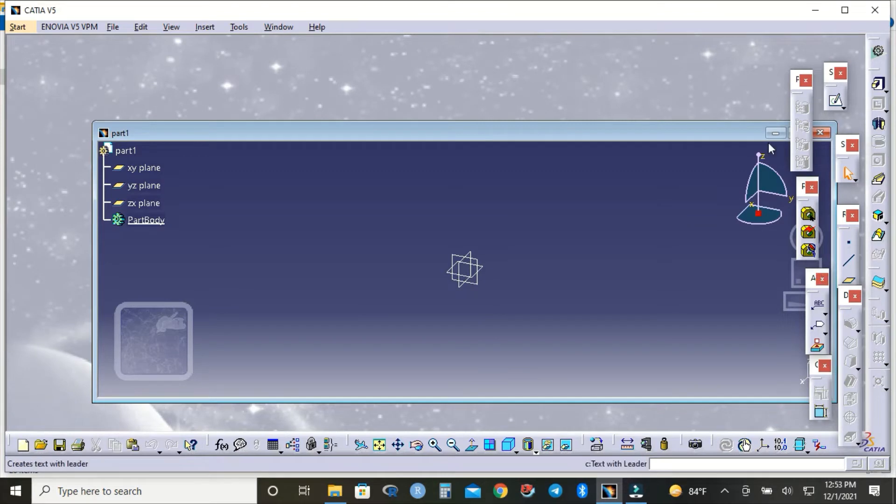
Maximize the part1 document window and start a sketch on the yz plane.
left_click_drag(684, 131, 652, 108)
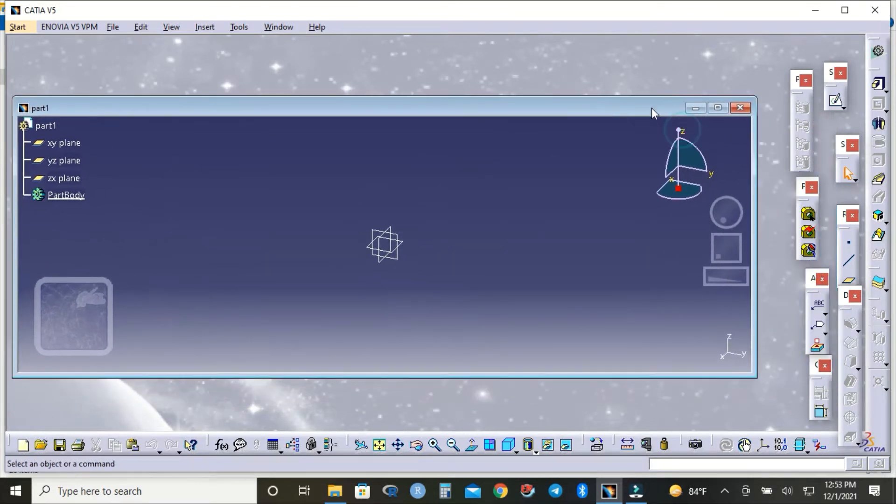
left_click(718, 109)
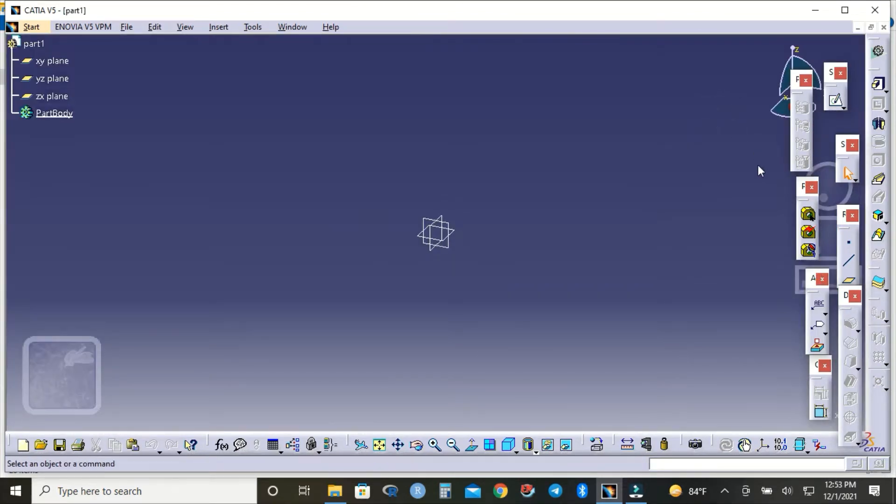
left_click(836, 100)
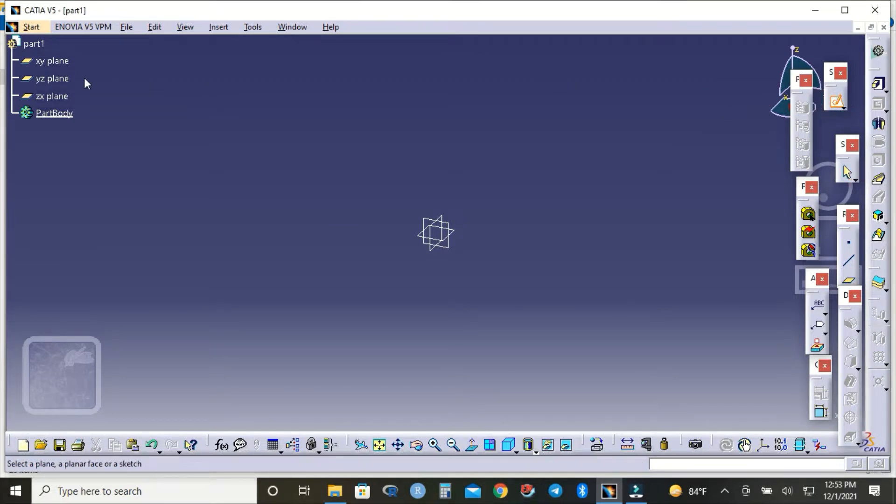
left_click(62, 79)
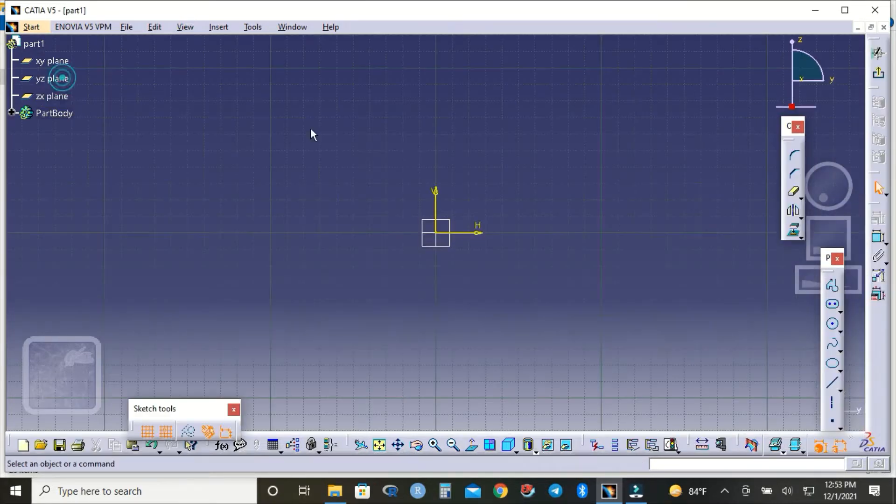
Sketch a closed C-shaped profile about 100 mm wide and 110 mm high, with its back on the vertical axis and its opening toward positive H.
left_click(834, 290)
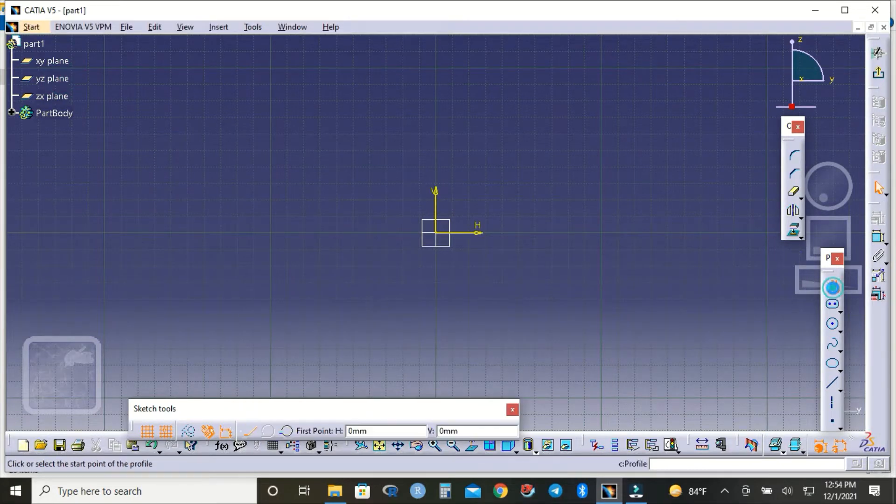
left_click(436, 113)
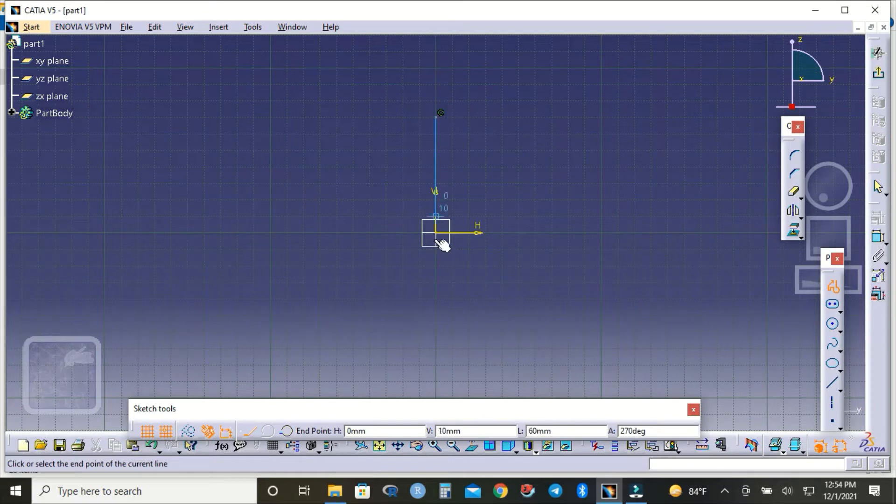
left_click(436, 299)
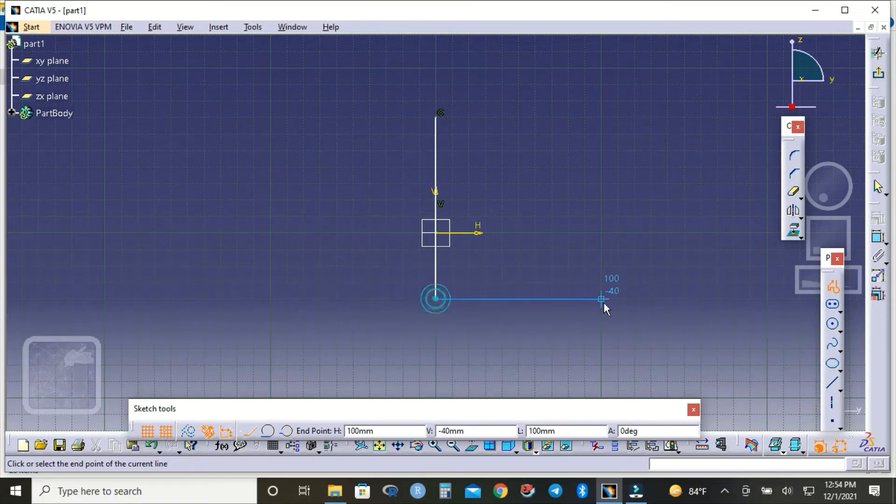
left_click(602, 299)
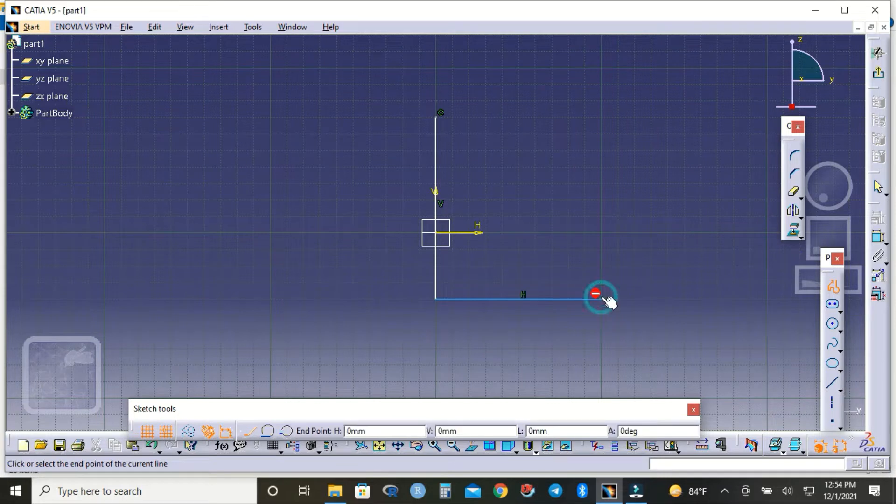
left_click(602, 266)
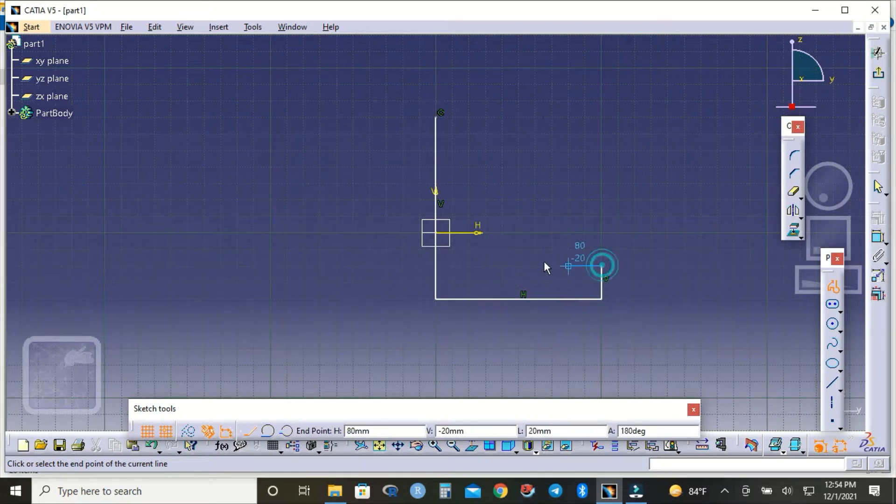
left_click(468, 266)
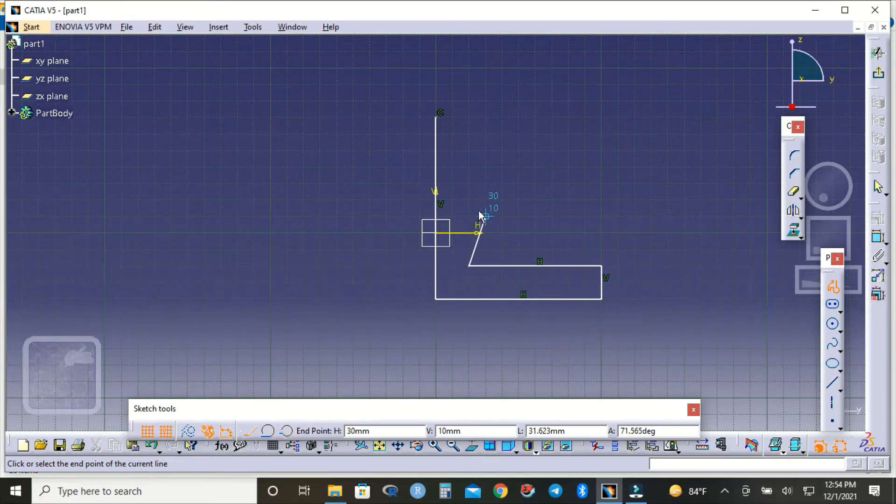
left_click(468, 134)
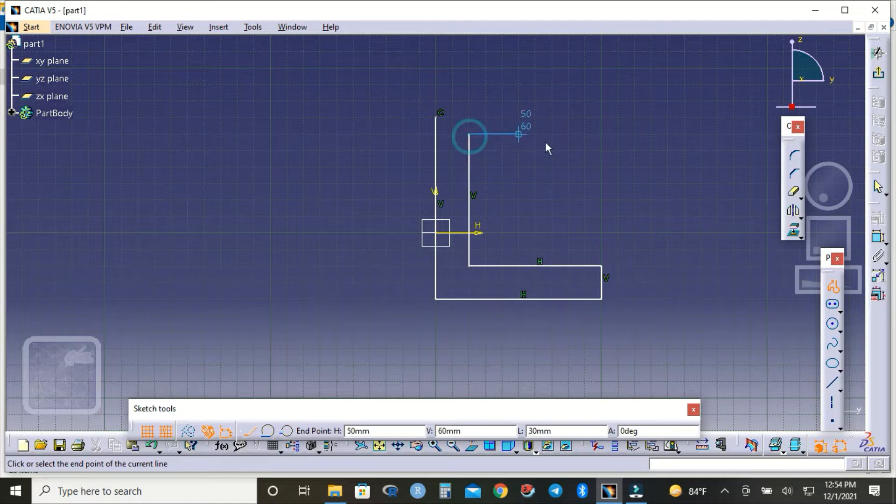
left_click(601, 135)
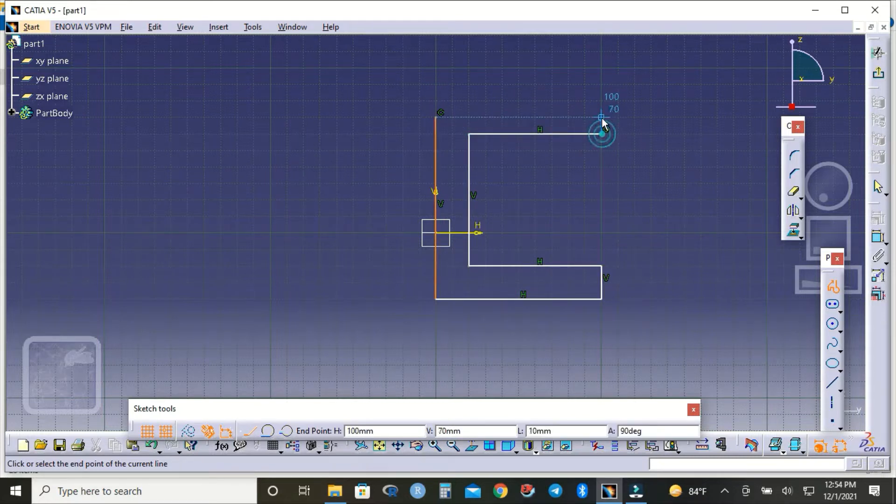
left_click(601, 116)
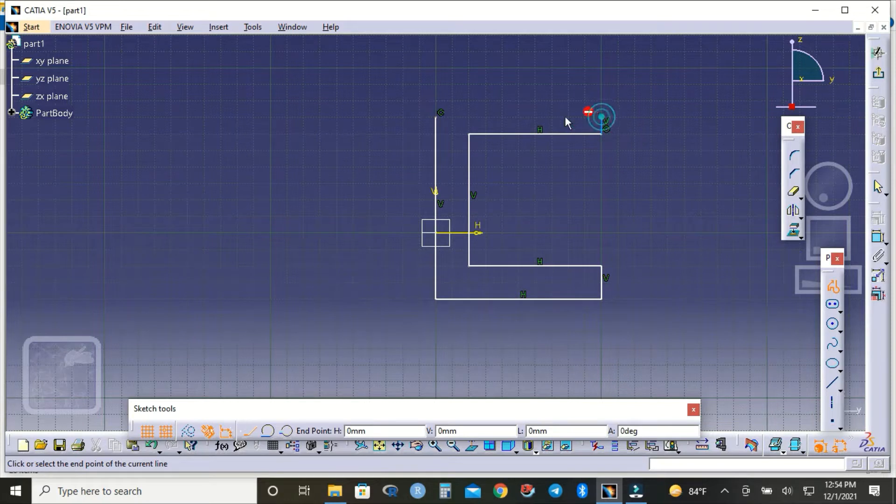
left_click(436, 117)
left_click(648, 129)
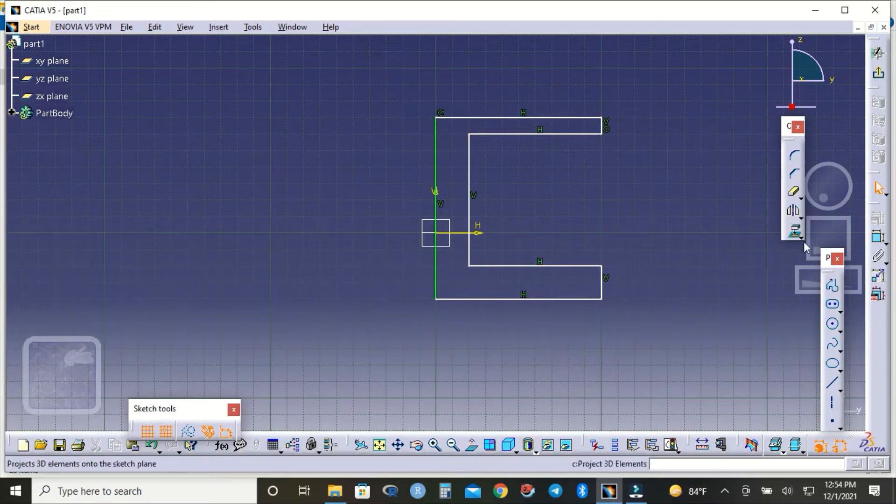
Constrain the two inner horizontal lines of the C profile to be symmetric about the horizontal axis.
left_click(575, 134)
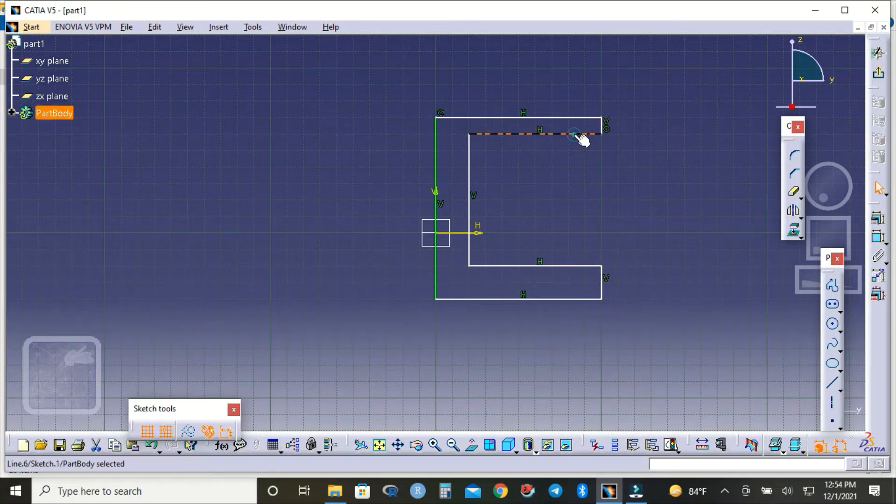
left_click(560, 265, "ctrl")
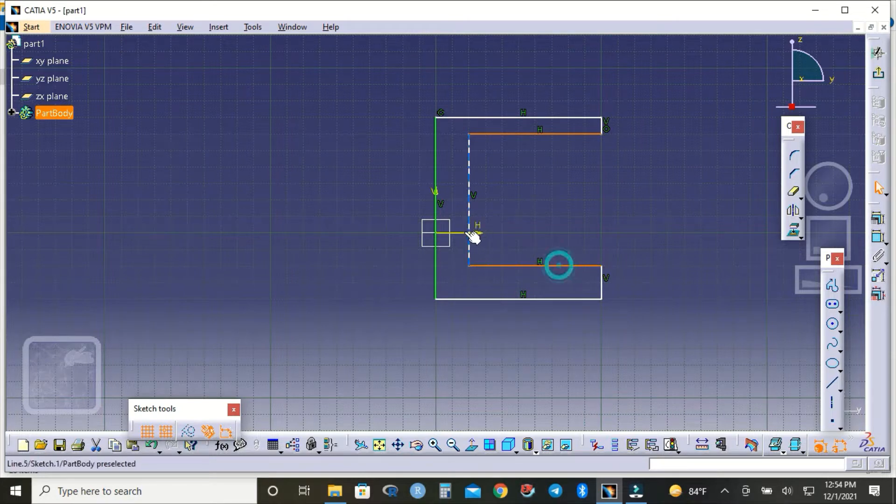
left_click(466, 233, "ctrl")
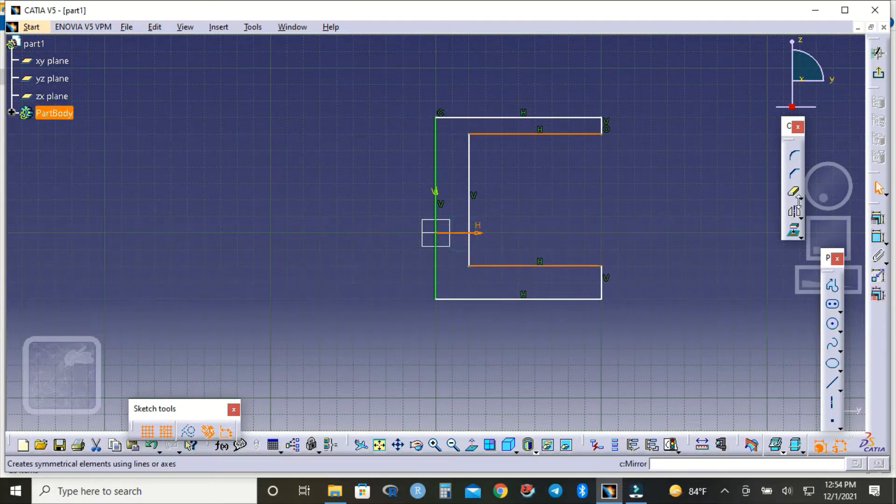
left_click(878, 220)
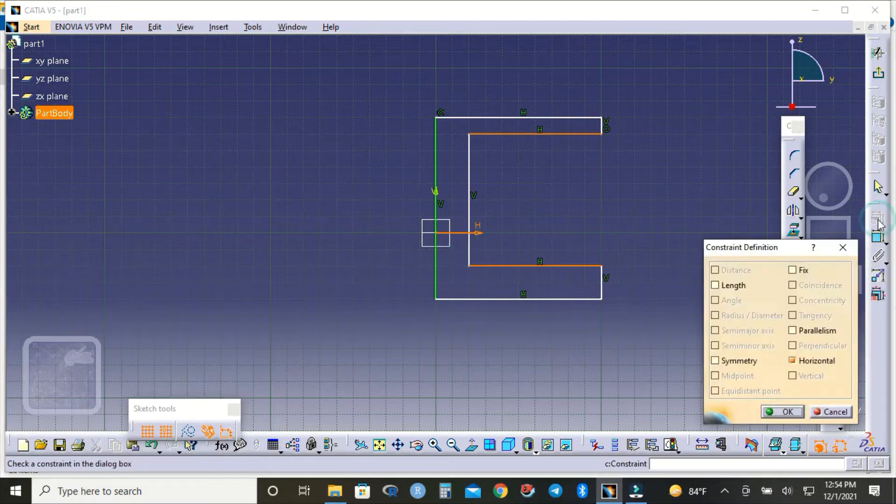
left_click(736, 362)
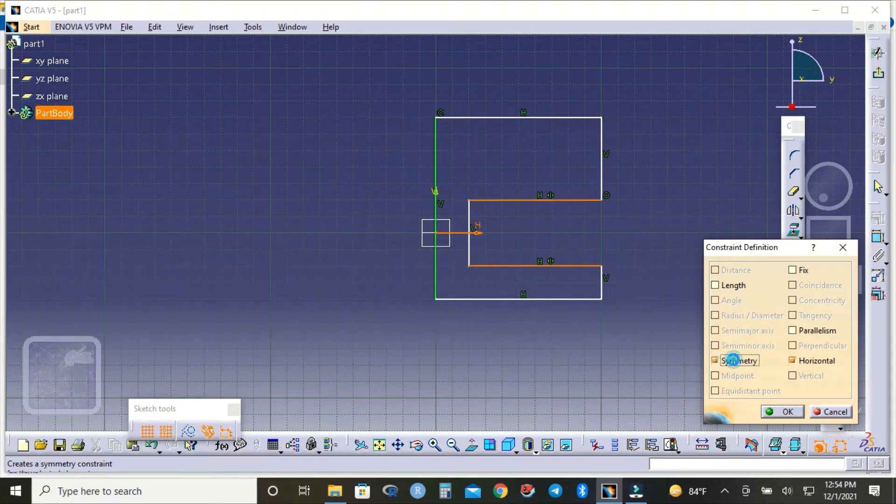
left_click(781, 410)
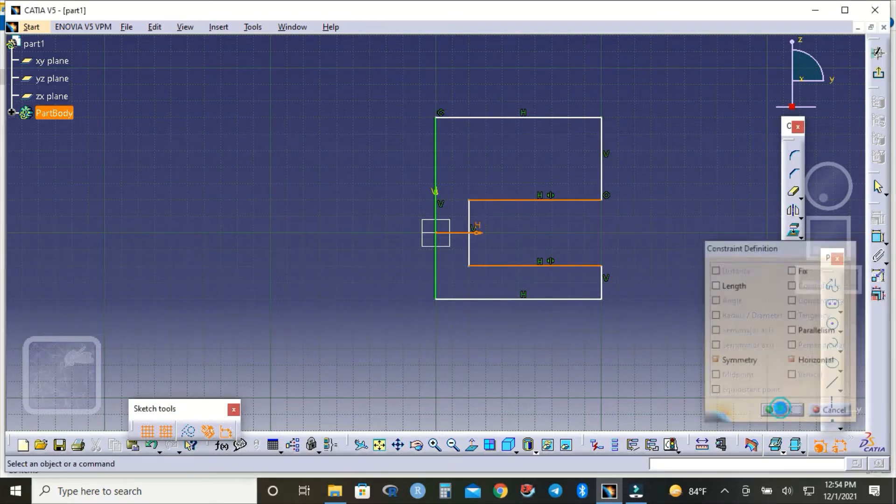
Constrain the outer upper and lower horizontal lines of the C profile to be symmetric about the horizontal axis.
left_click(546, 298)
left_click(702, 240)
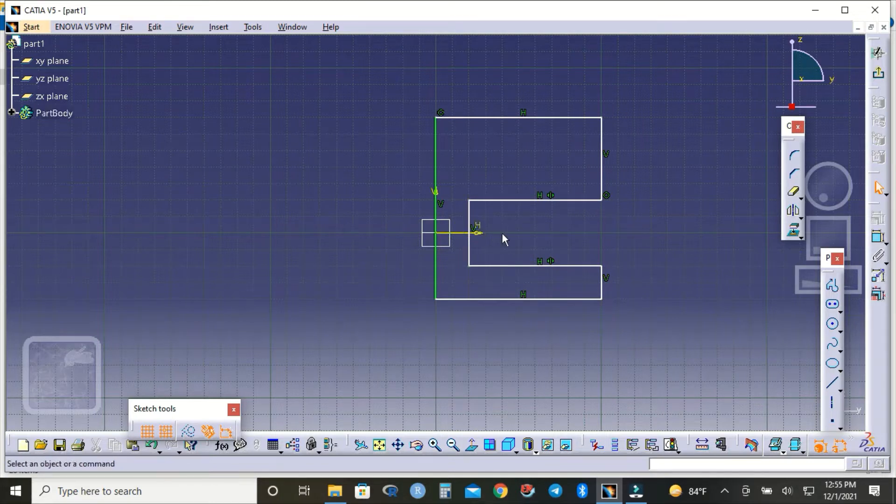
left_click(544, 121)
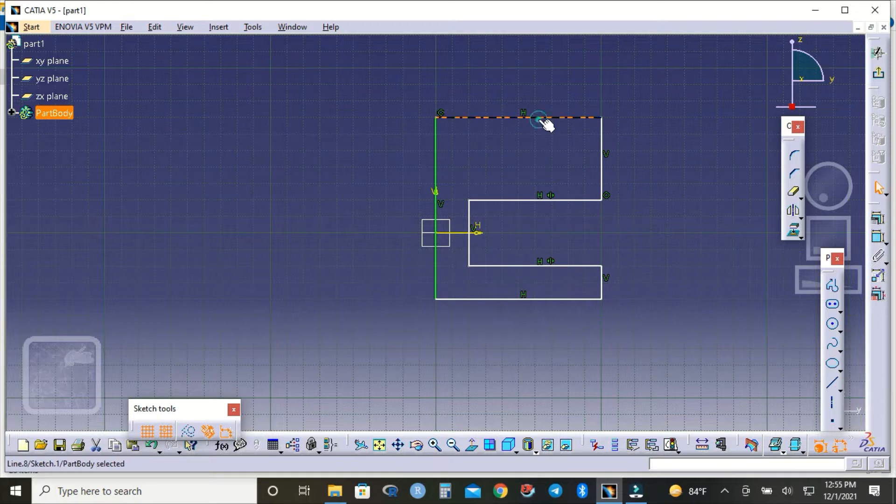
left_click(543, 299, "ctrl")
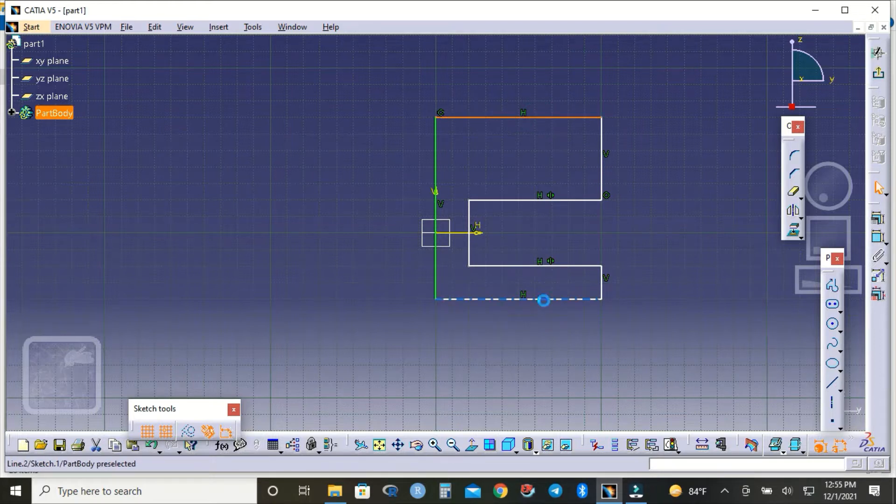
left_click(457, 232, "ctrl")
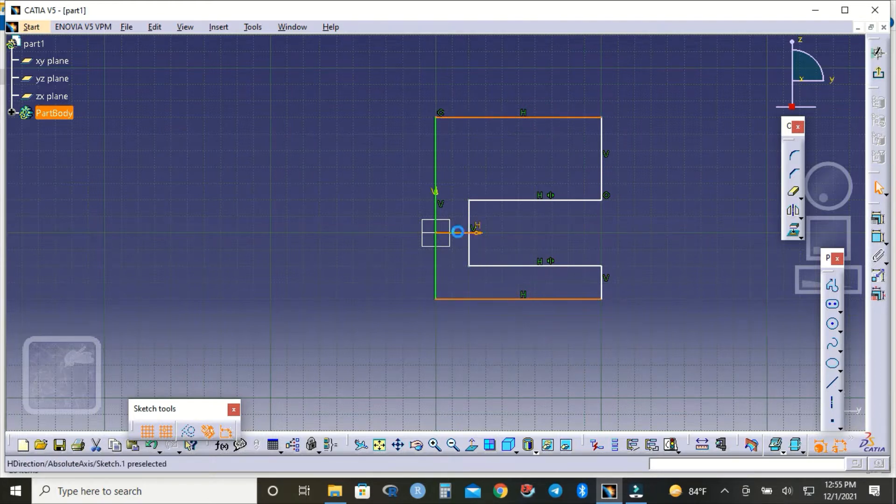
left_click(878, 218)
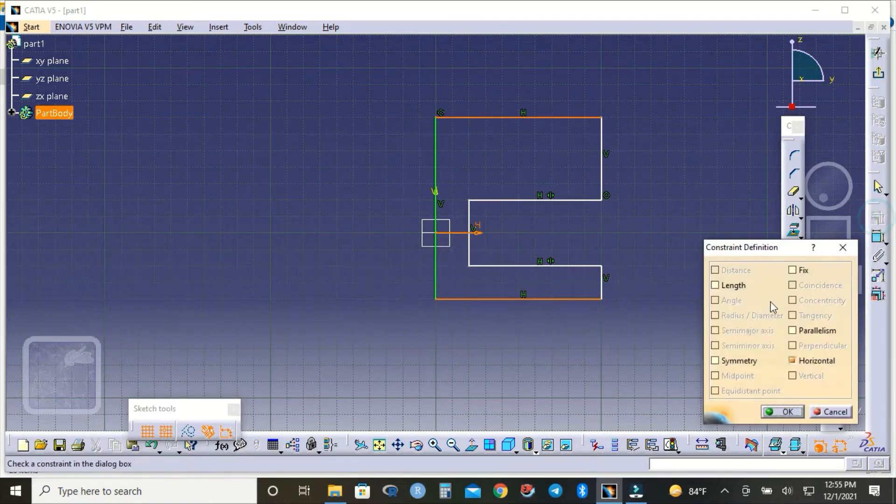
left_click(735, 361)
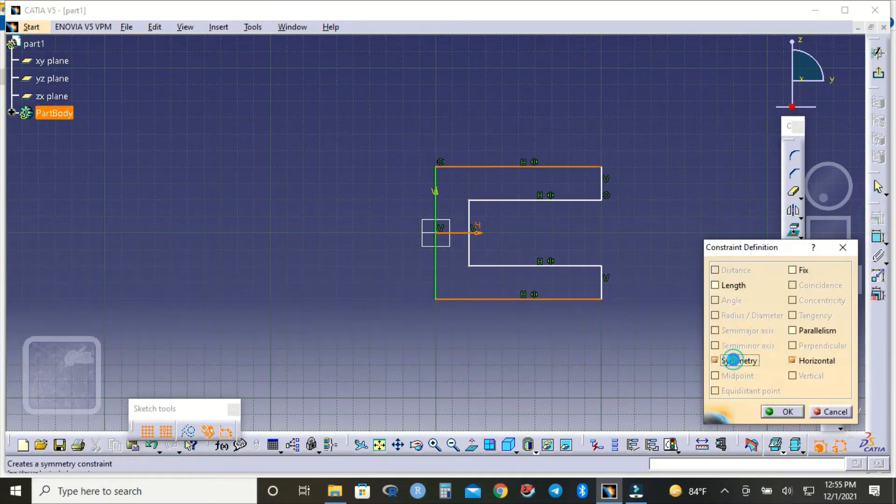
left_click(784, 412)
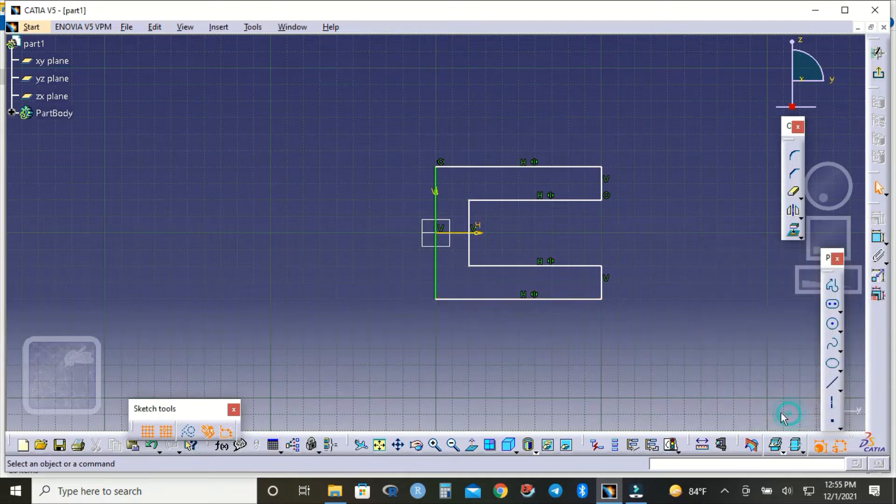
Dimension the short vertical end edge of the profile's upper flange and set its length to 10 mm.
left_click(877, 241)
left_click(601, 184)
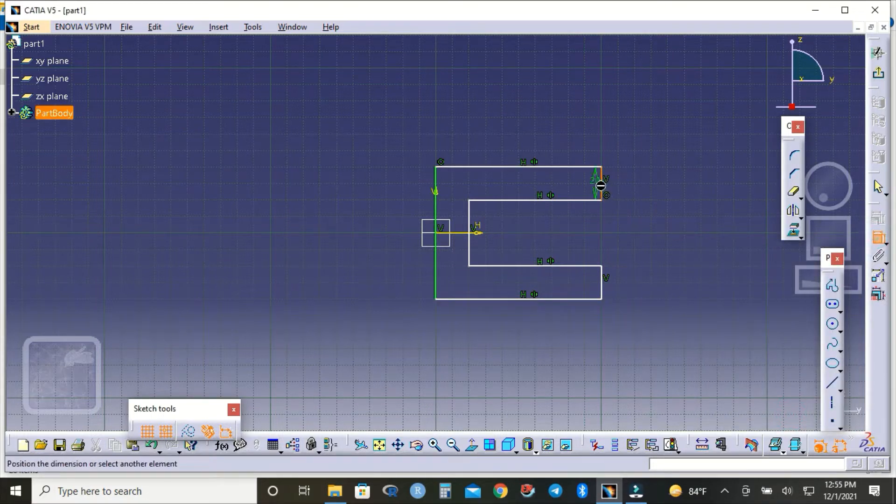
left_click(640, 207)
double_click(642, 214)
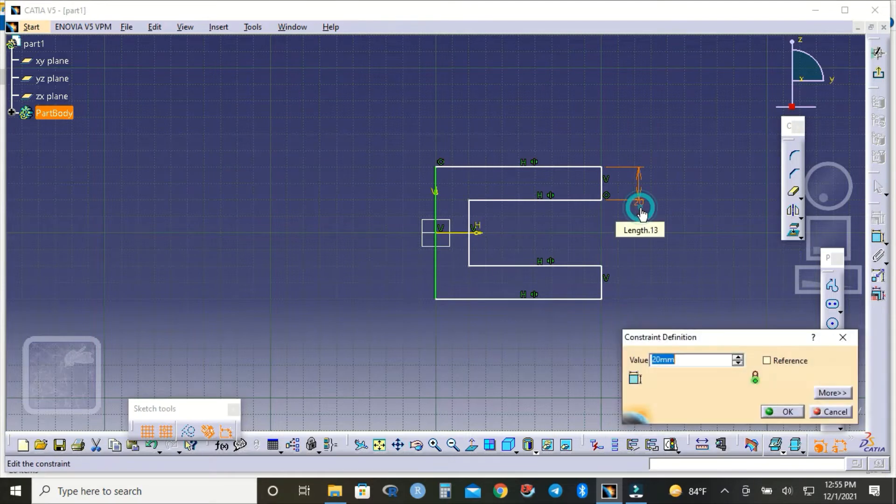
type("10")
key("Return")
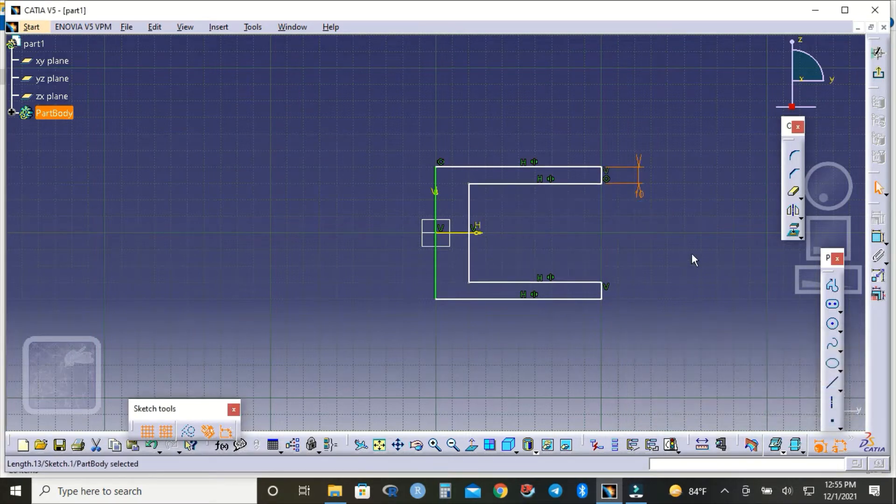
Dimension the distance between the inner and outer vertical lines of the C profile's back.
left_click(880, 240)
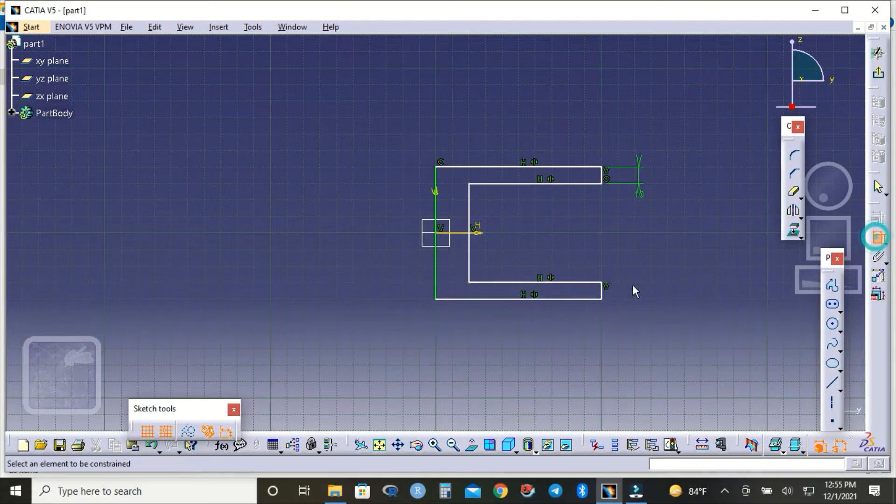
left_click(470, 251)
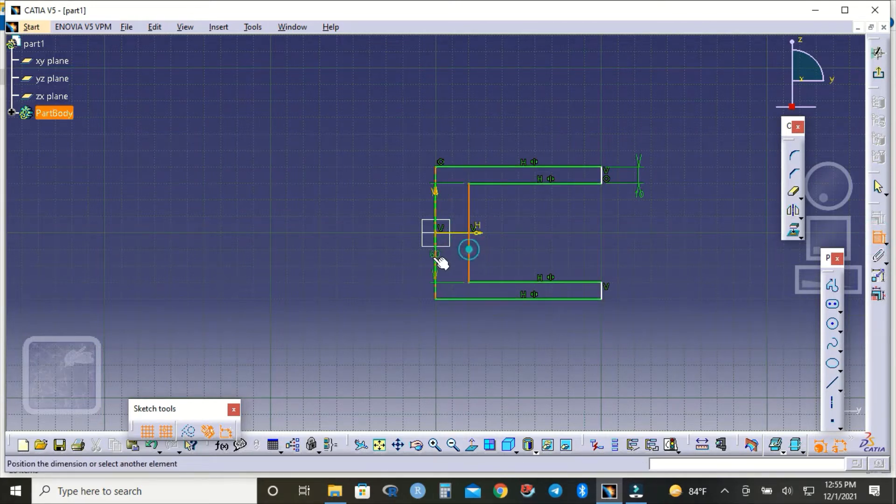
left_click(436, 257)
left_click(385, 264)
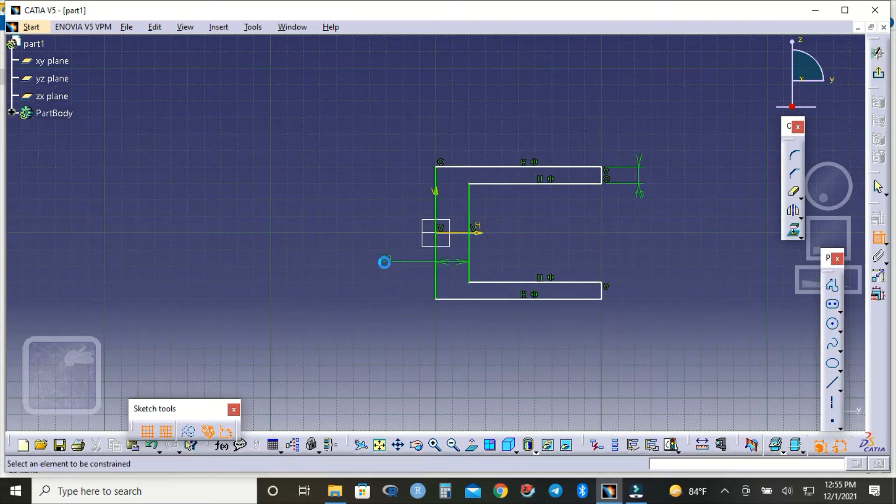
double_click(385, 262)
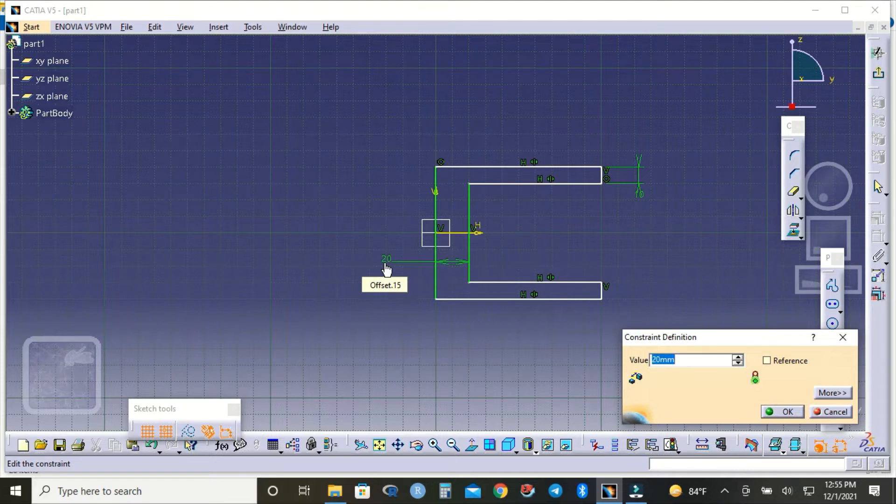
type("10")
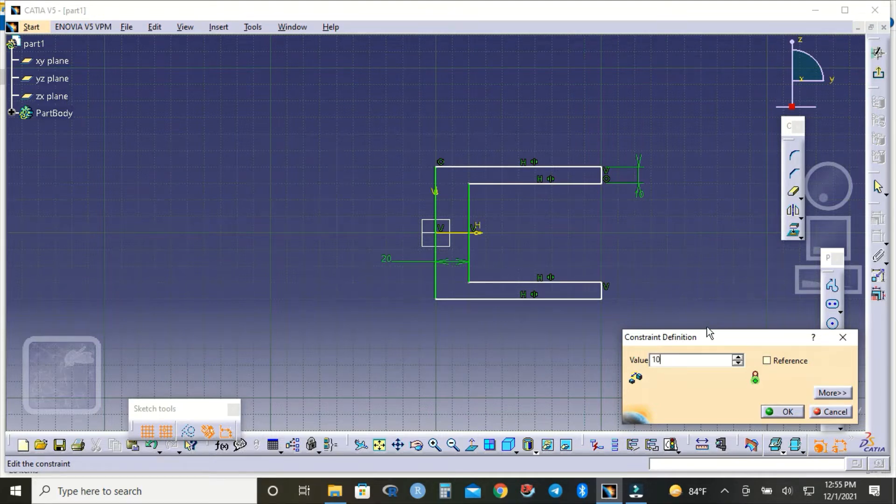
key("Return")
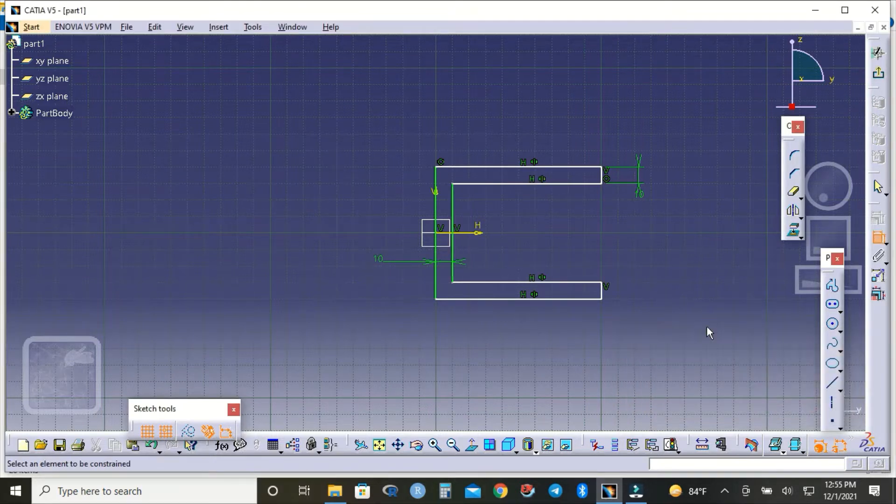
left_click(526, 184)
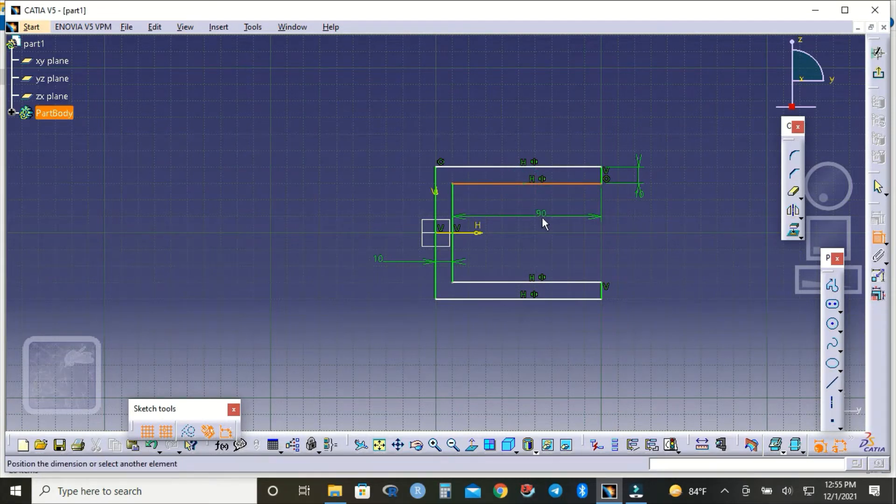
key("ctrl+z")
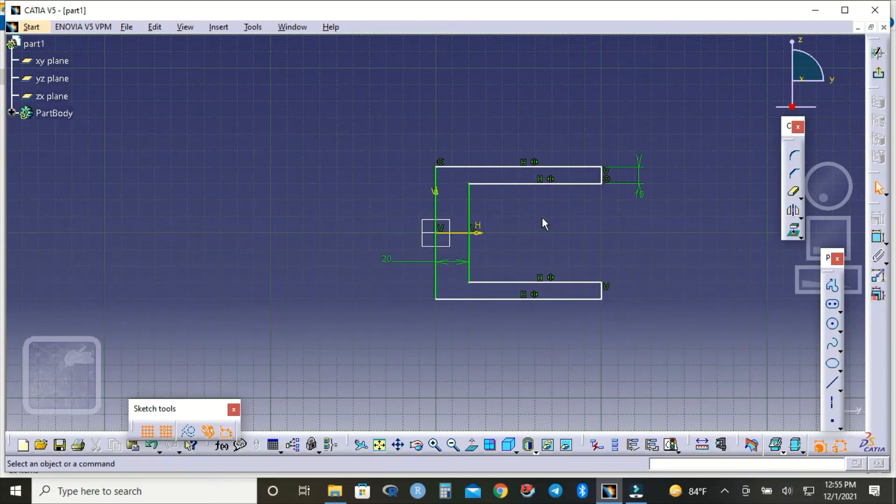
Set the distance between the two vertical lines of the profile's back to 10 mm.
double_click(388, 260)
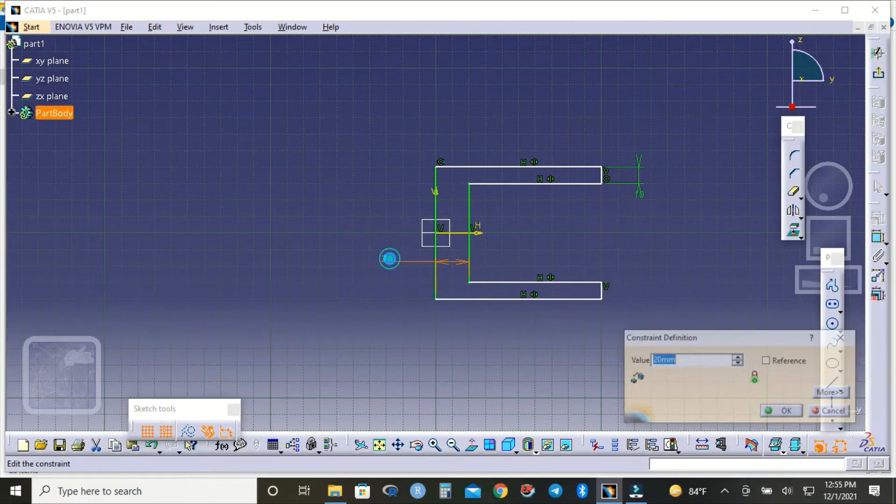
type("10mm")
key("Return")
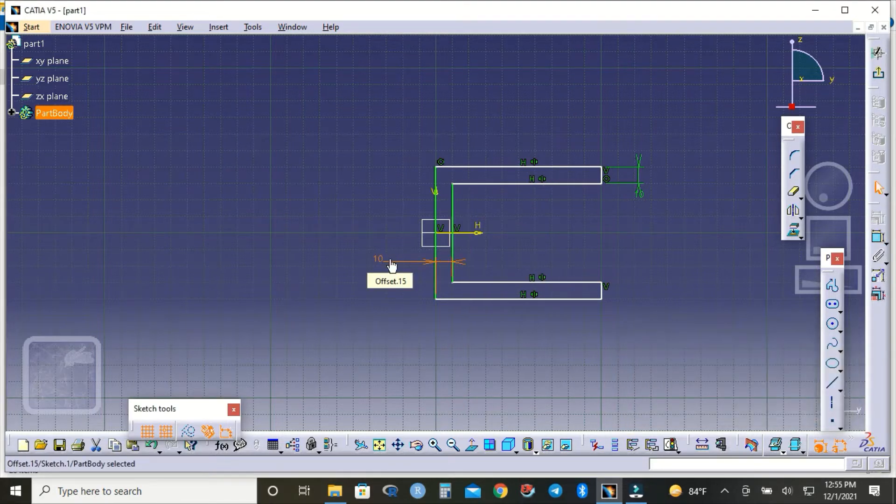
Dimension the outer horizontal line of the profile's upper flange and set its length to 48 mm.
left_click(878, 239)
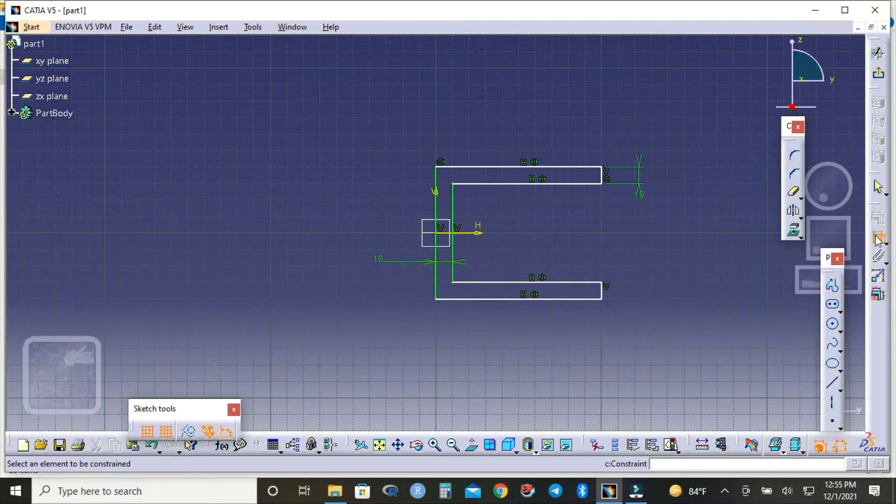
left_click(510, 167)
left_click(512, 133)
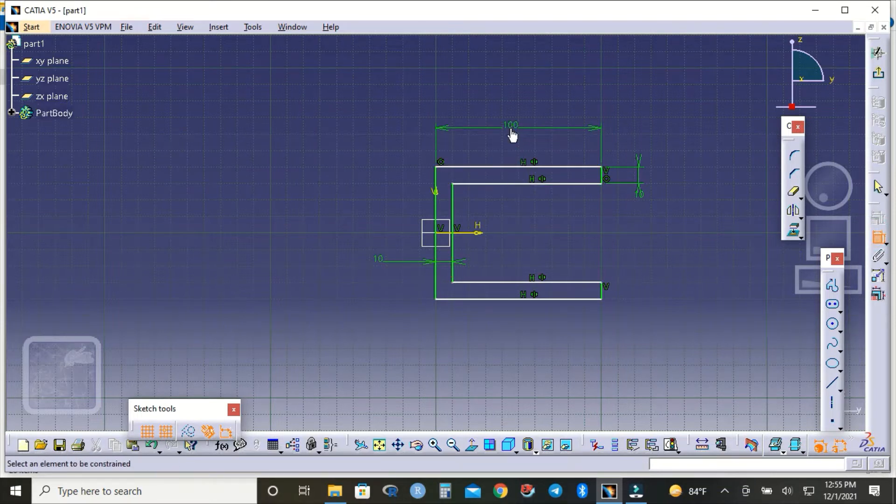
double_click(511, 129)
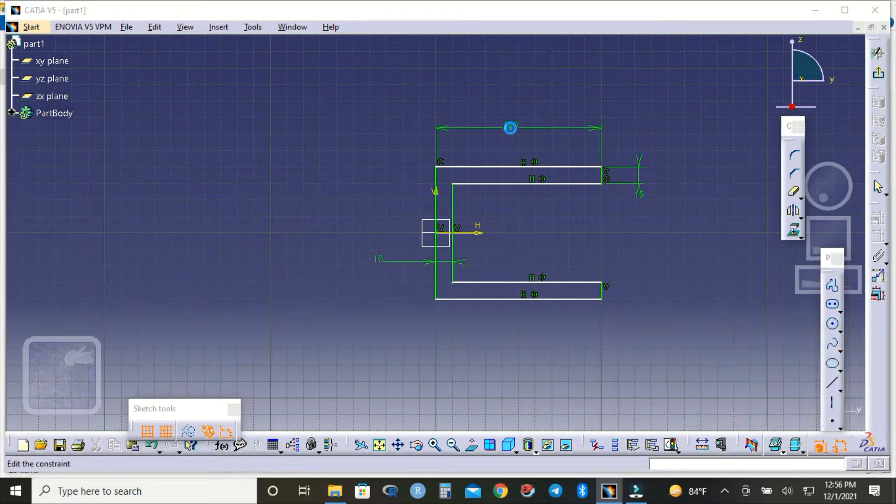
type("4")
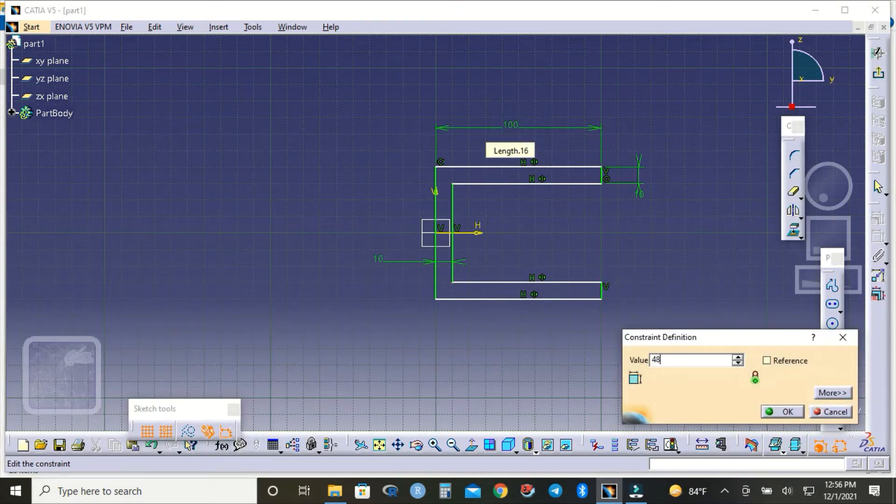
type("8")
key("Return")
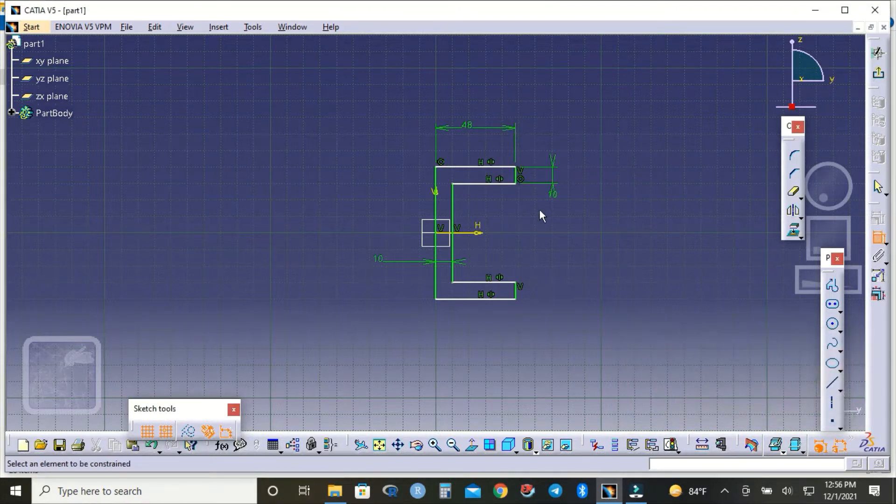
Dimension the inner vertical line of the C profile and set its length to 50 mm.
left_click(460, 255)
double_click(565, 267)
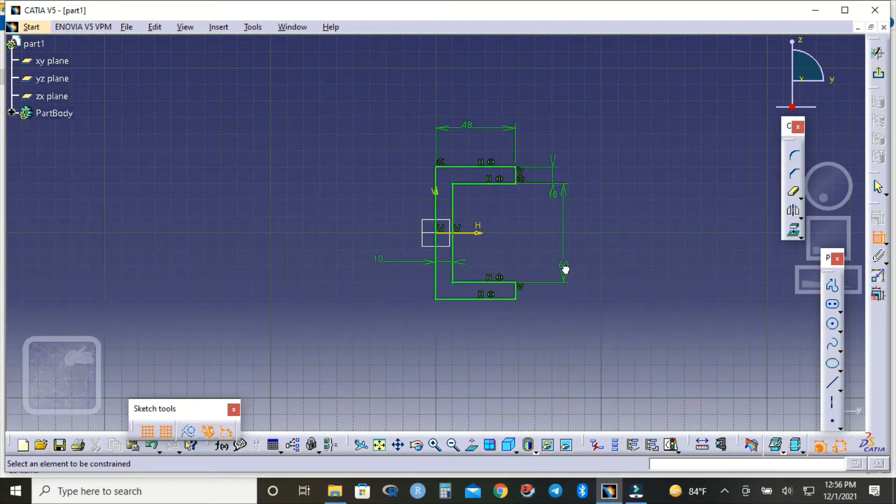
type("50")
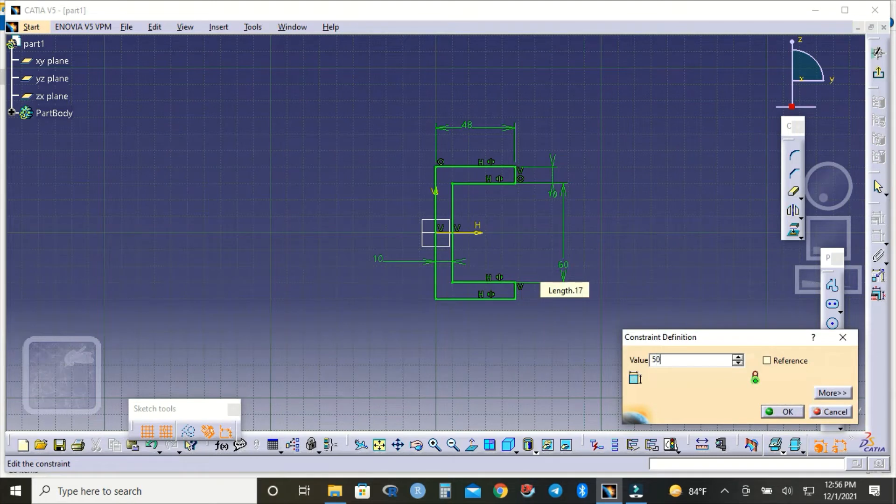
key("Return")
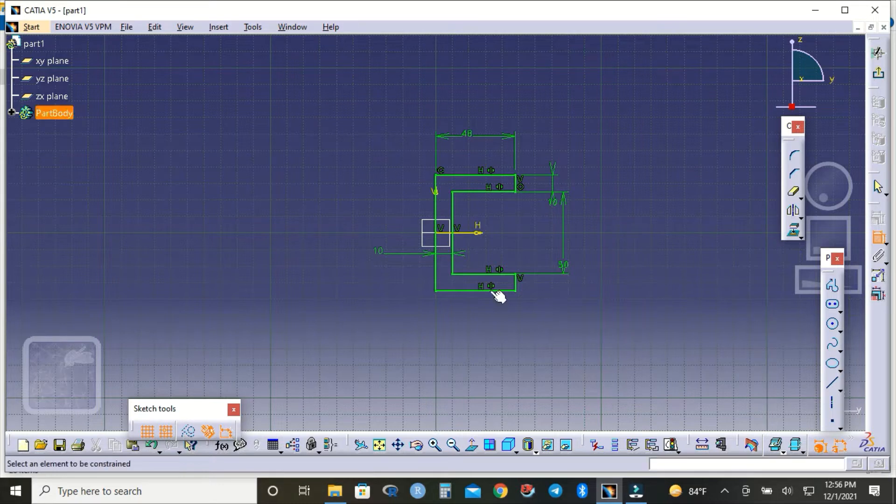
Exit the sketch and pad the C profile with a length of 16 mm and mirrored extent.
left_click(880, 78)
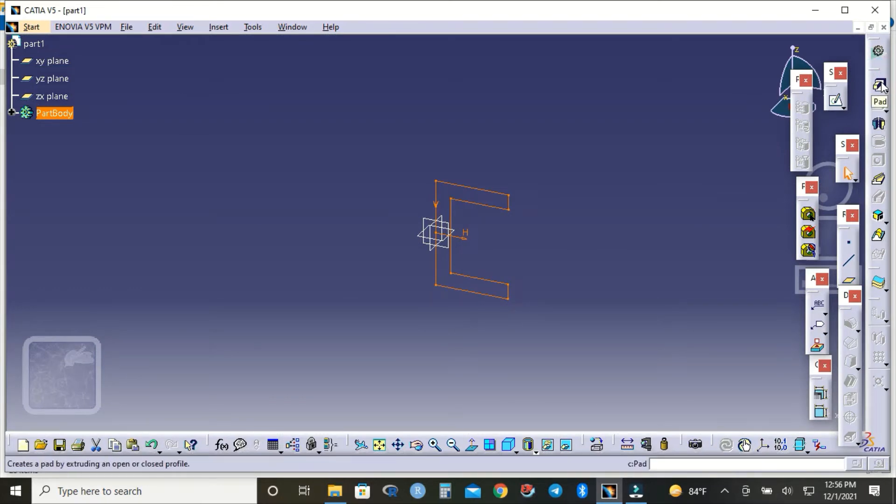
left_click(880, 86)
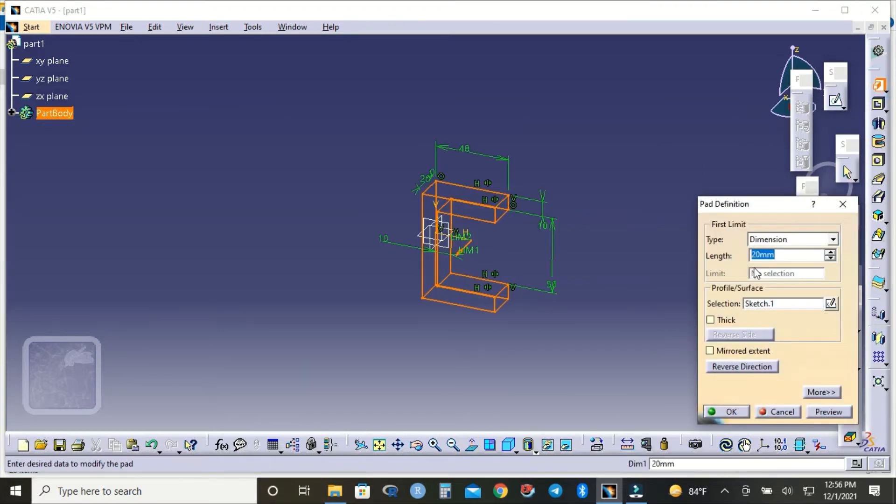
type("16")
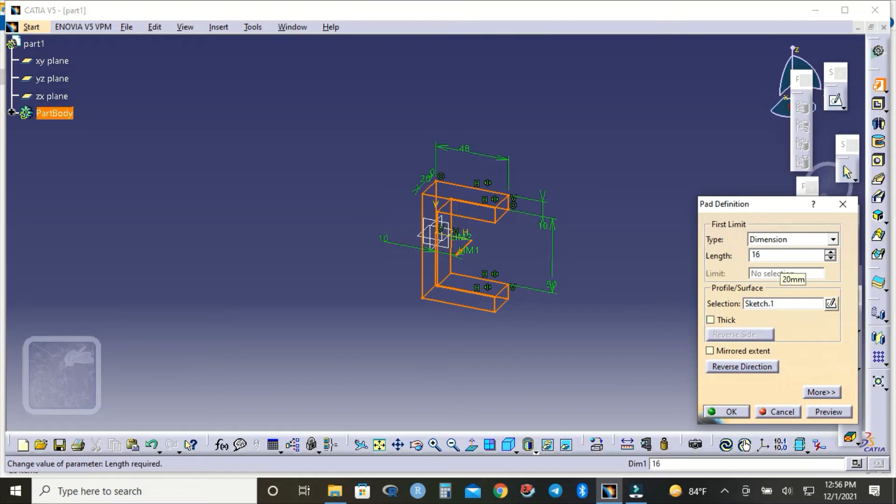
left_click(723, 353)
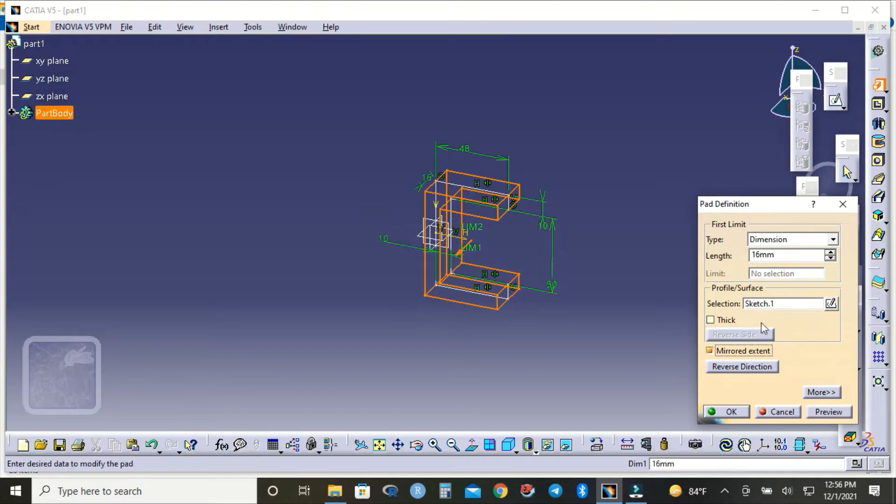
left_click(734, 413)
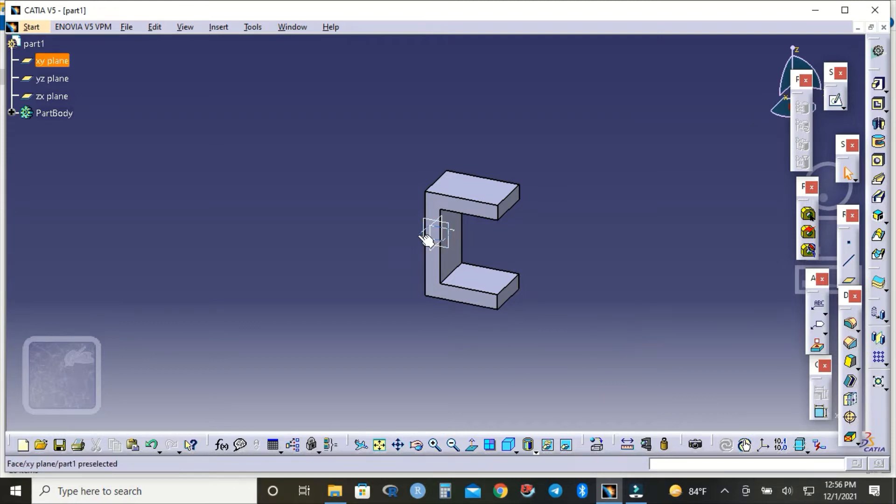
Start a sketch on the xy plane and draw a circle of about 70 mm radius centred on the vertical axis at about V -140 mm.
left_click(59, 60)
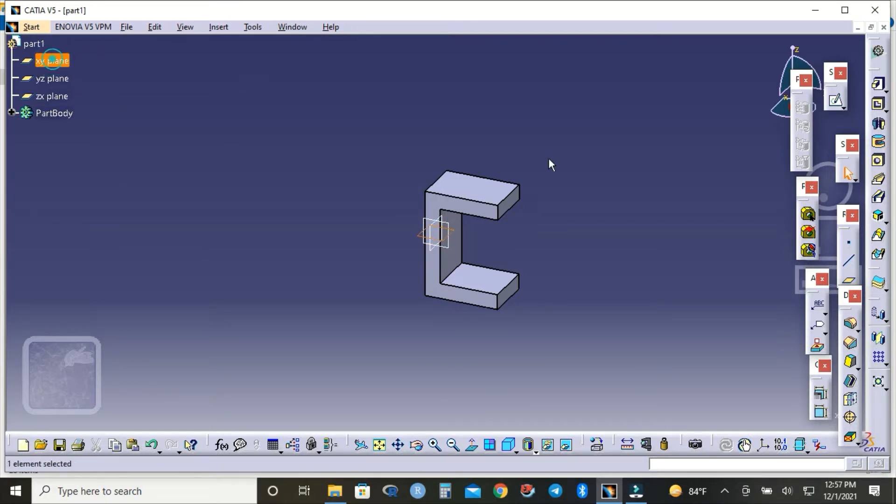
left_click(836, 102)
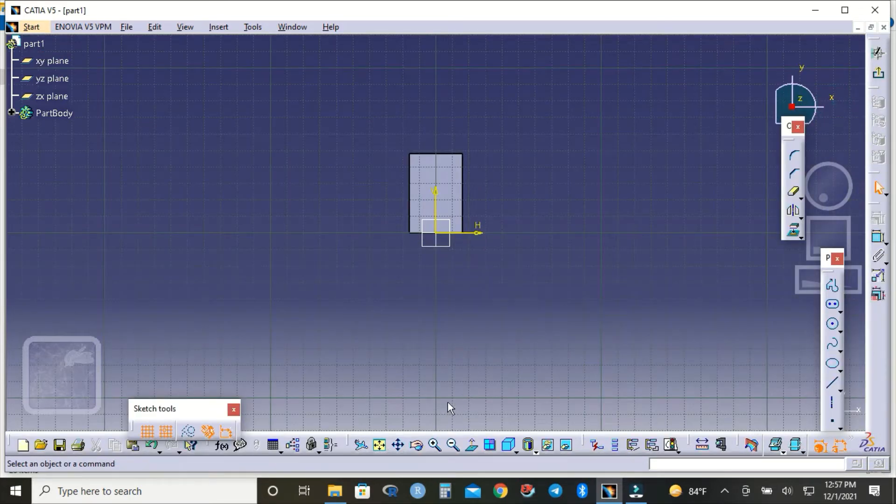
left_click(399, 446)
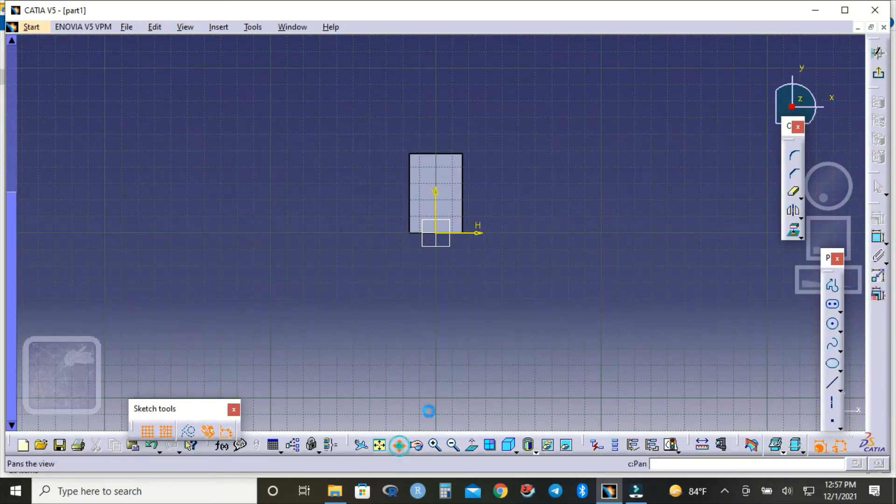
left_click_drag(446, 387, 446, 294)
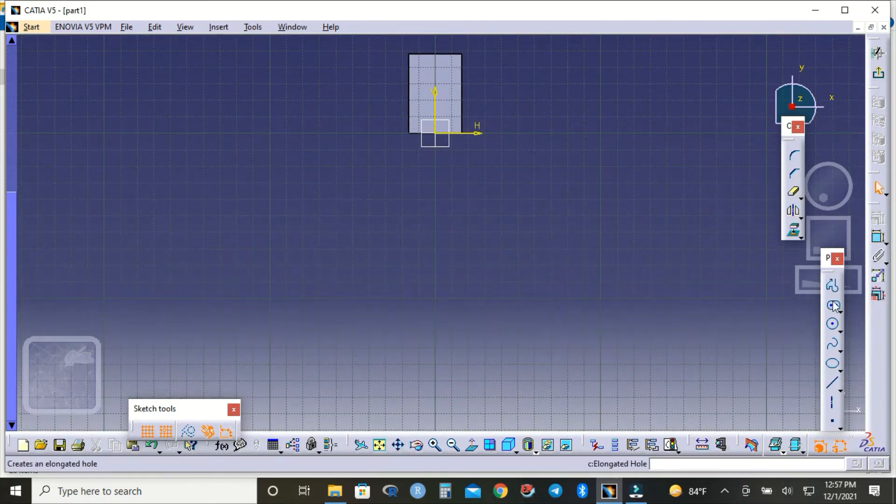
left_click(833, 327)
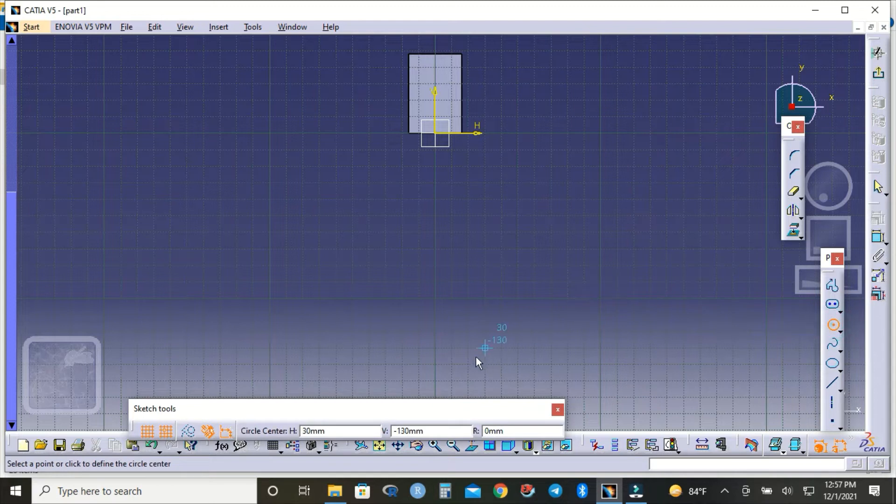
left_click(436, 365)
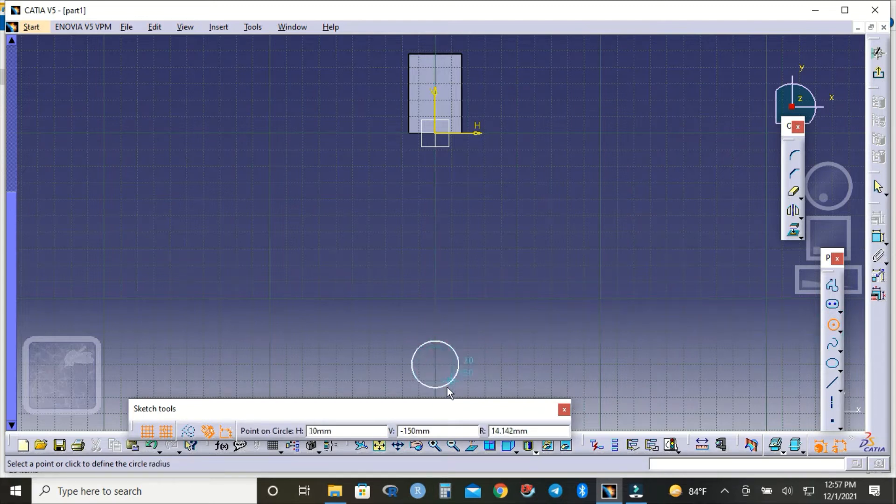
left_click(550, 365)
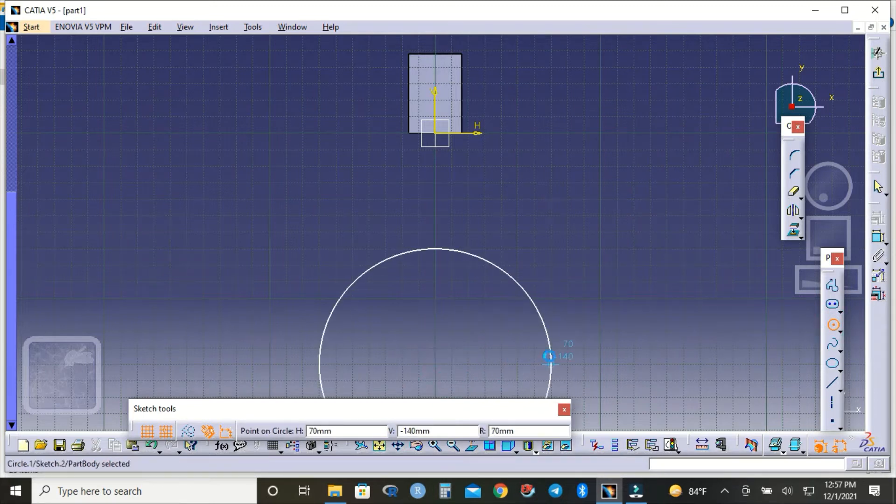
Draw a second, smaller circle about 108 mm in diameter, concentric with the first circle.
left_click(834, 327)
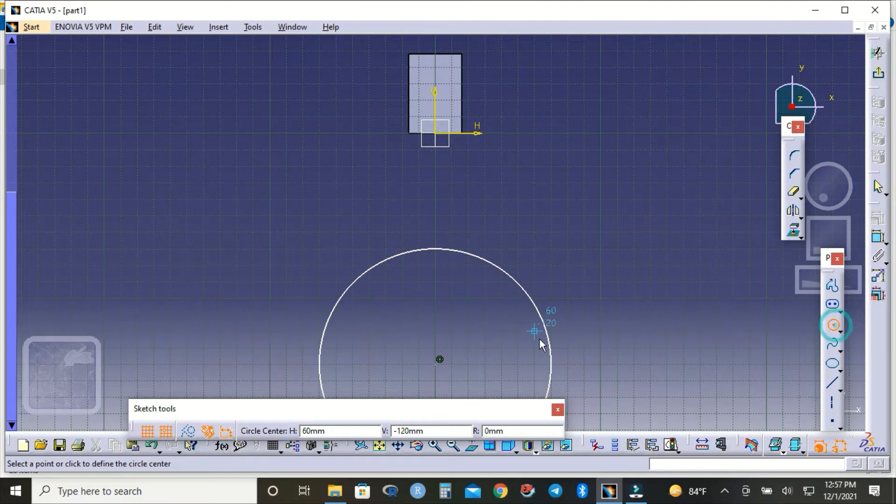
left_click(437, 363)
left_click(512, 337)
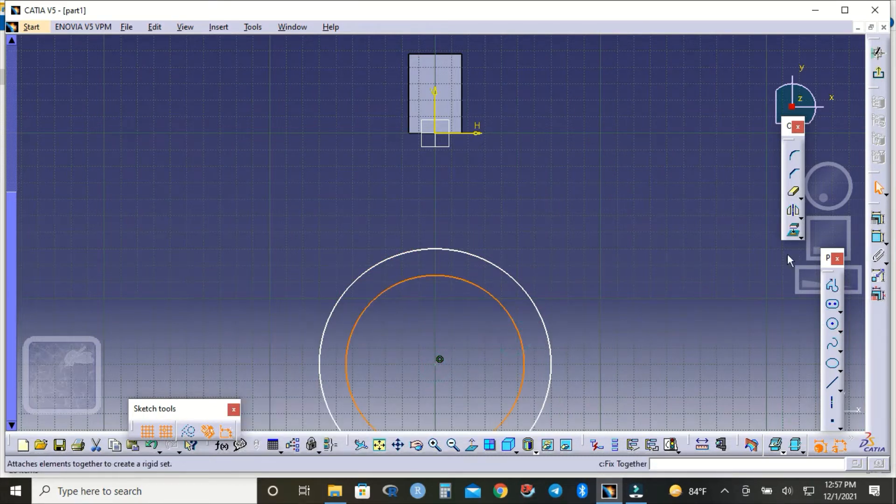
left_click(676, 280)
Dimension the inner circle and set its diameter to 40 mm.
left_click(878, 236)
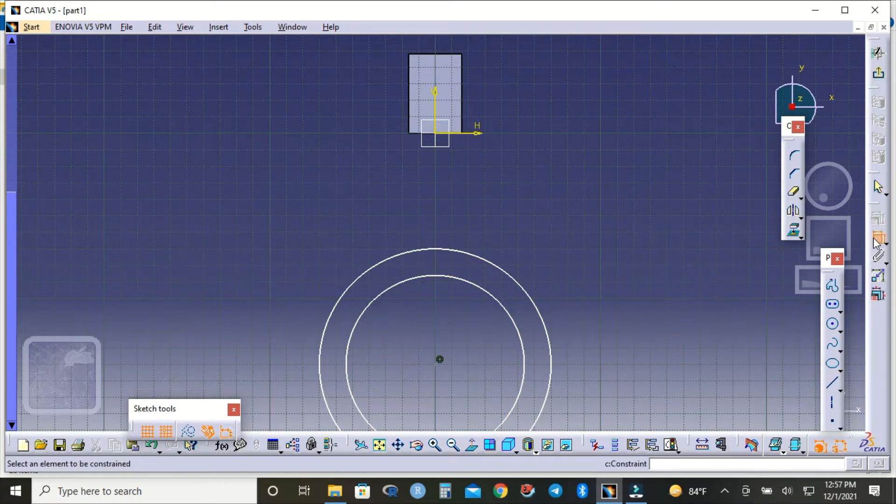
left_click(508, 313)
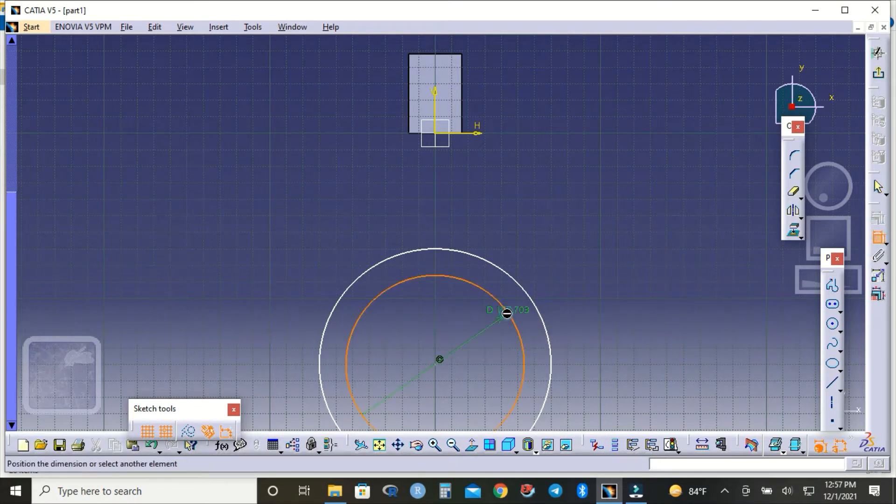
left_click(626, 353)
double_click(625, 354)
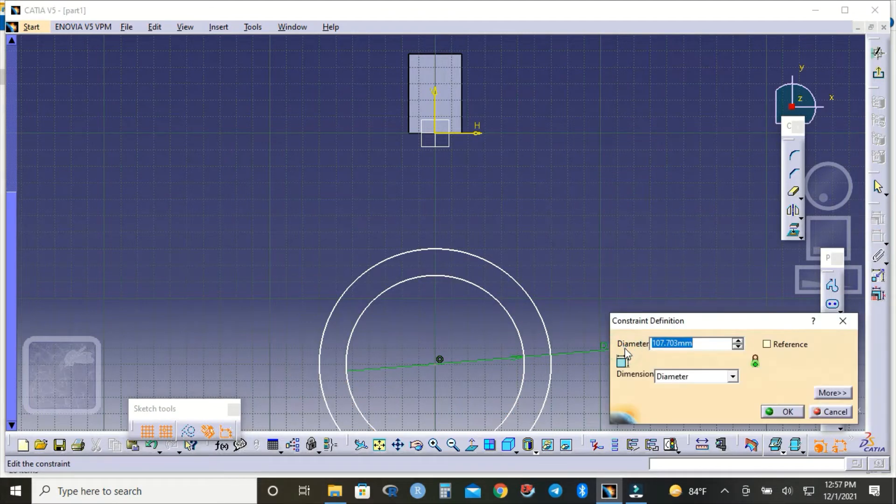
type("4")
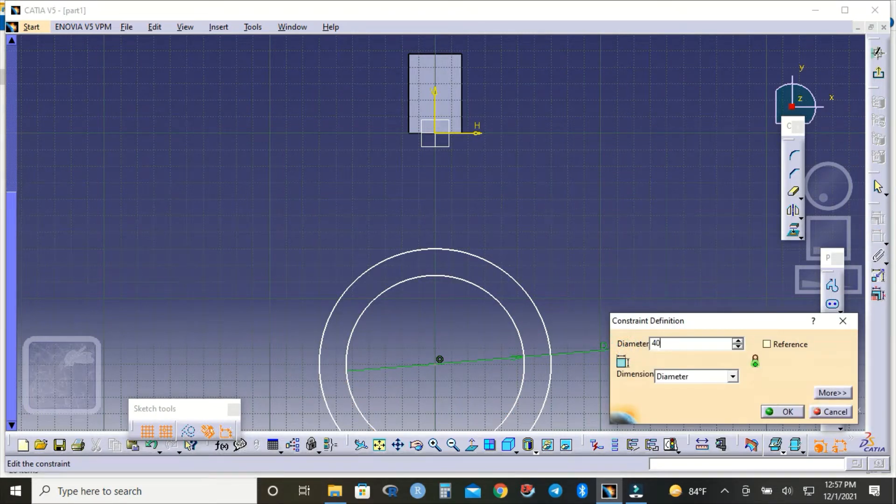
type("0")
key("Return")
Dimension the outer circle and set its diameter to 66 mm.
left_click(551, 324)
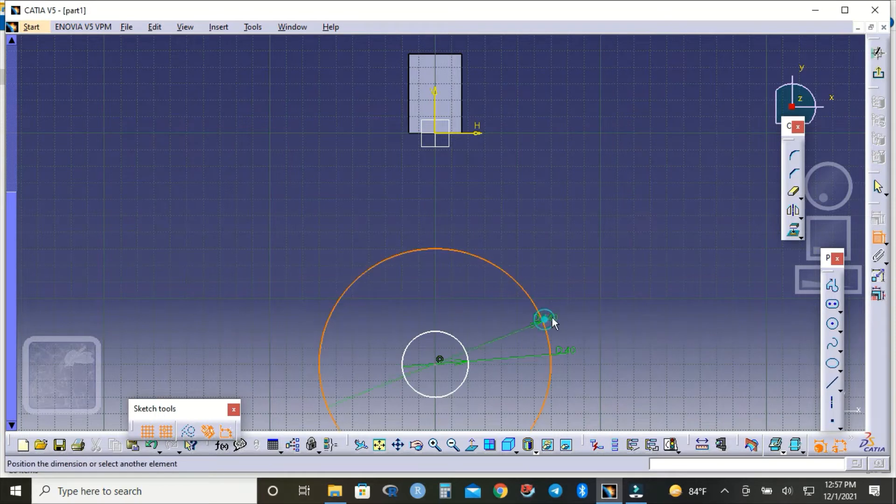
left_click(610, 326)
double_click(609, 328)
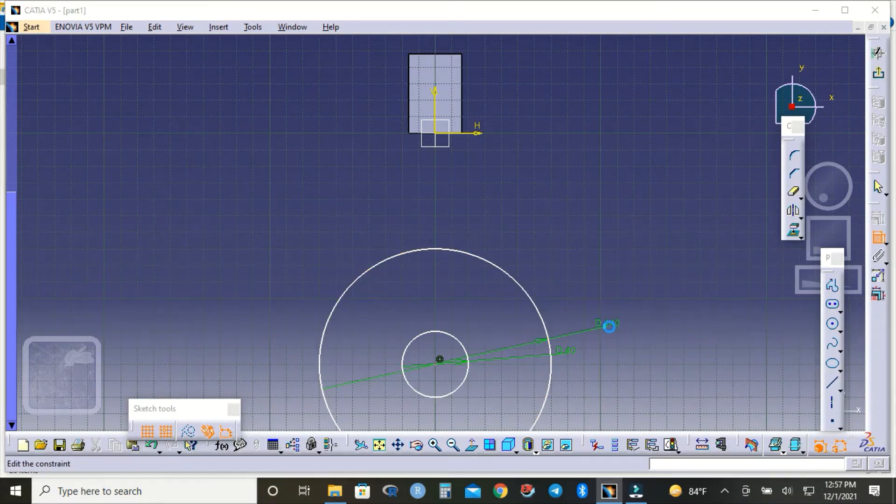
type("66mm")
key("Return")
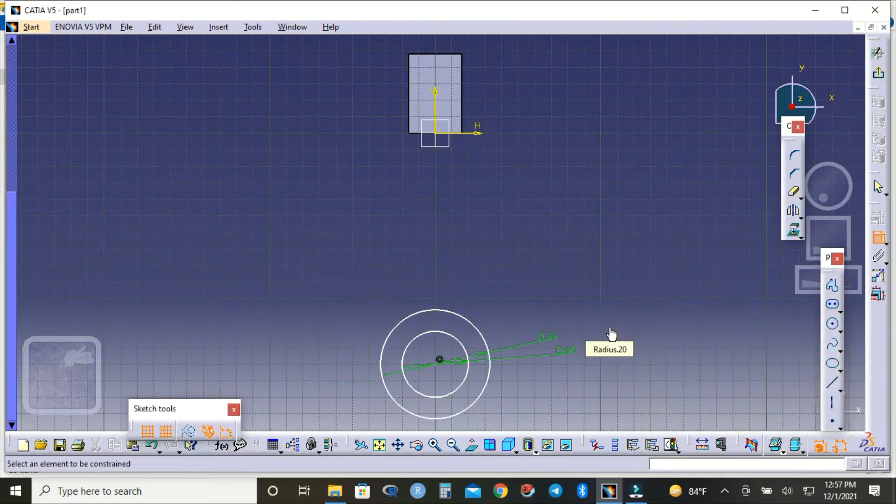
Dimension the distance from the circles' centre to the horizontal axis and set it to 168 mm.
left_click(440, 360)
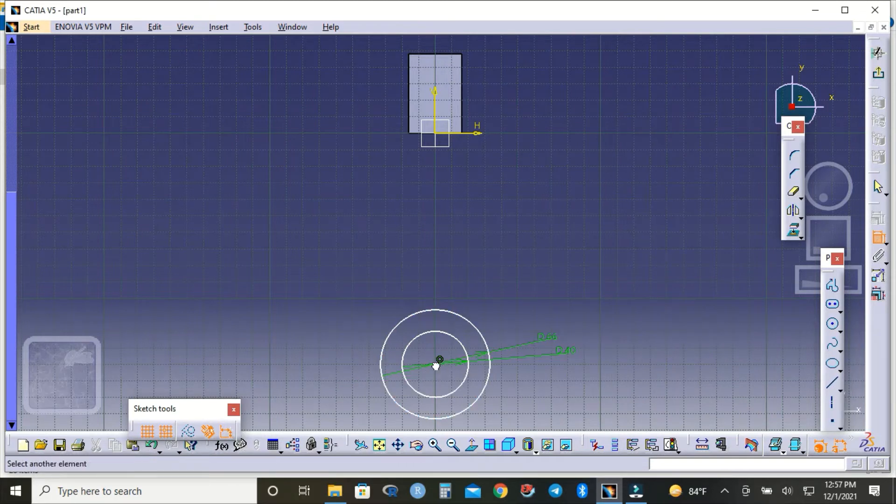
left_click(472, 134)
left_click(547, 156)
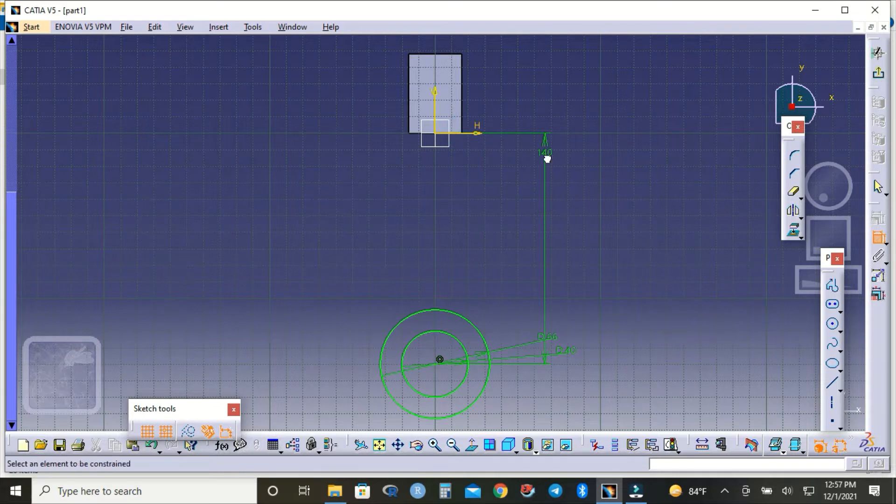
double_click(547, 157)
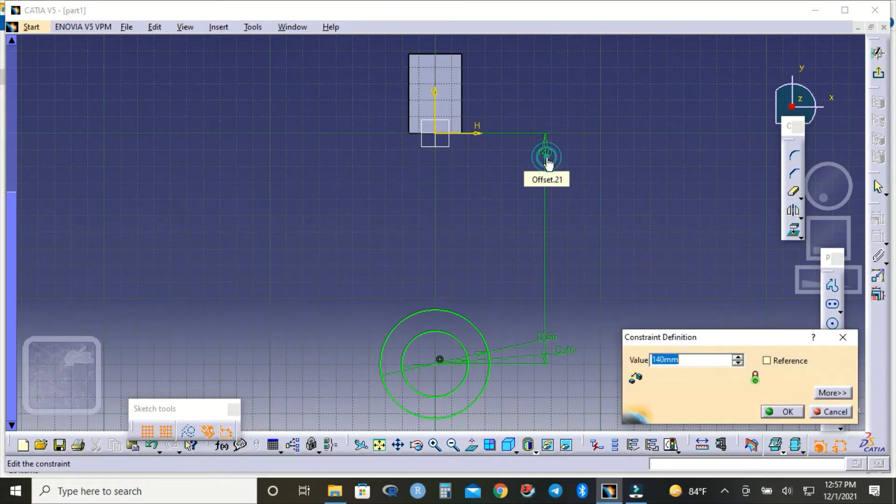
type("168")
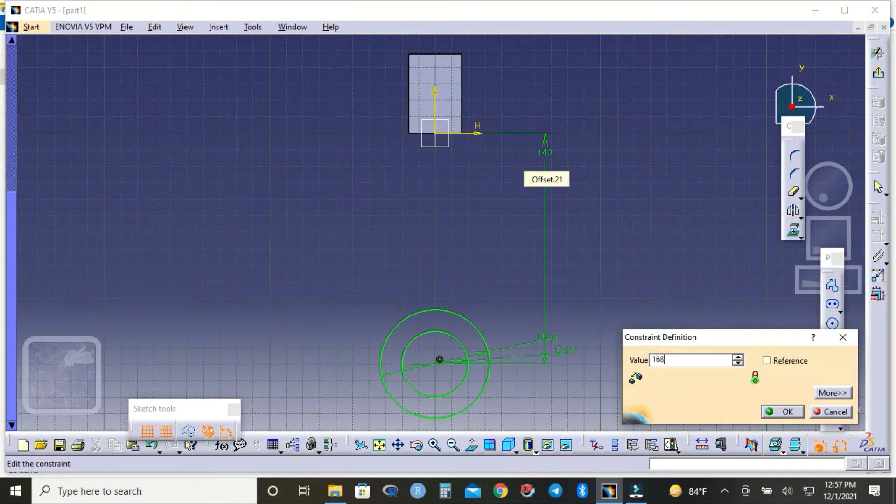
key("Return")
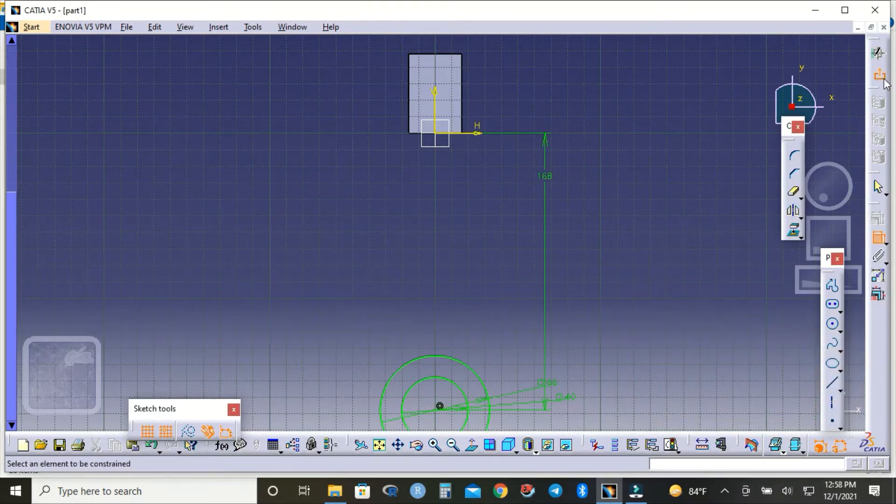
Exit the sketch and pad the two concentric circles with a length of 16 mm and mirrored extent.
left_click(878, 52)
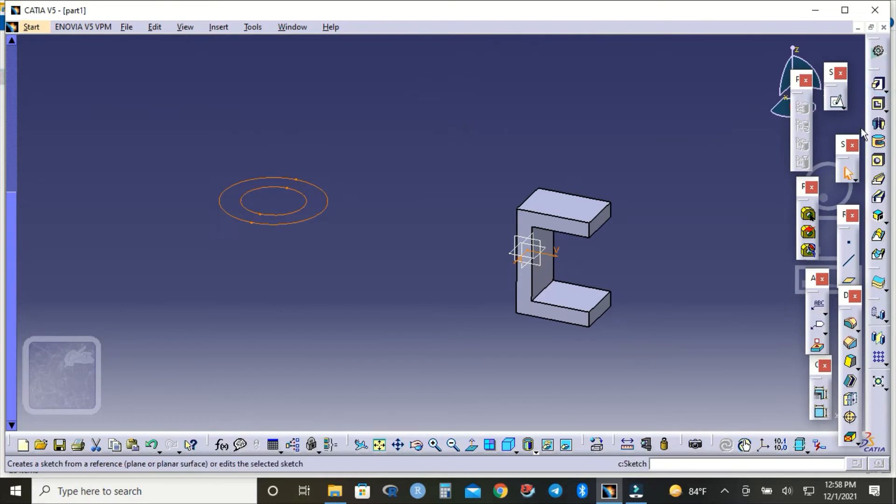
left_click(878, 86)
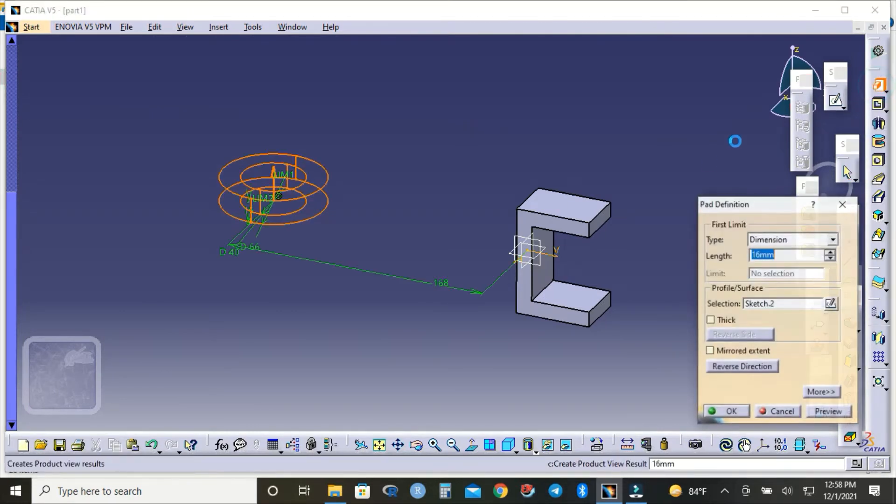
left_click(723, 350)
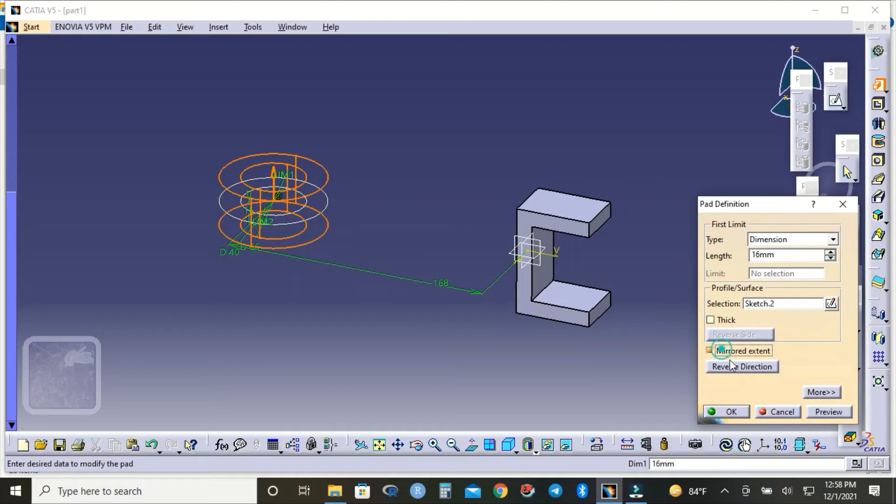
left_click(733, 409)
left_click(701, 355)
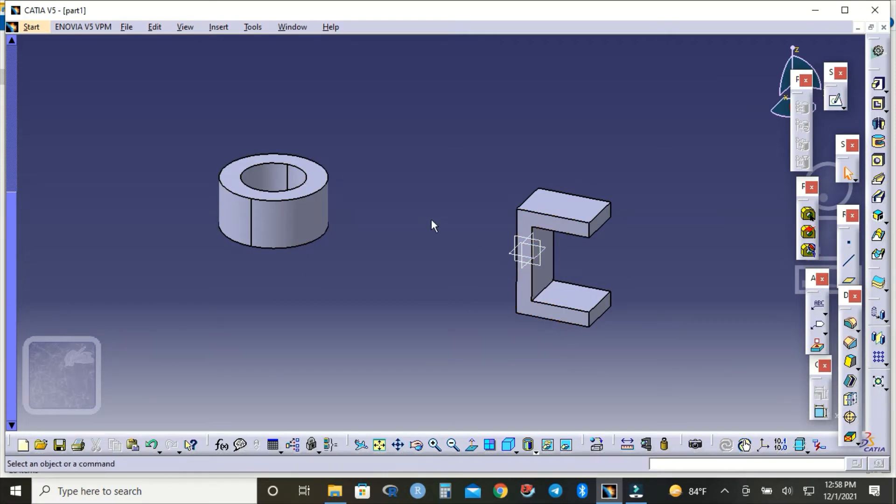
Start a new sketch on the xy plane.
left_click(517, 256)
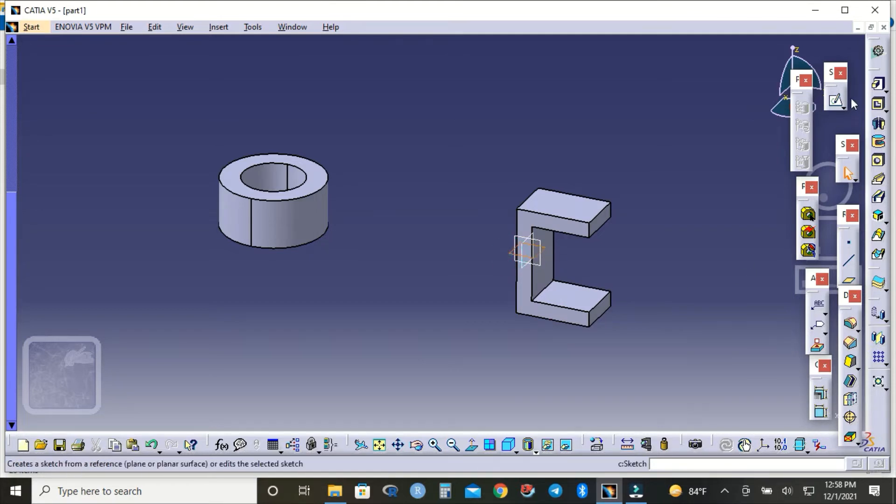
left_click(837, 100)
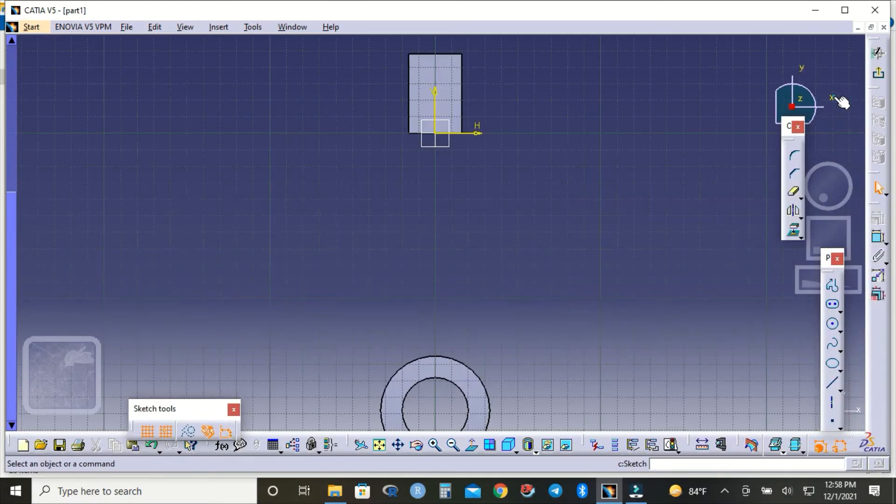
left_click(833, 286)
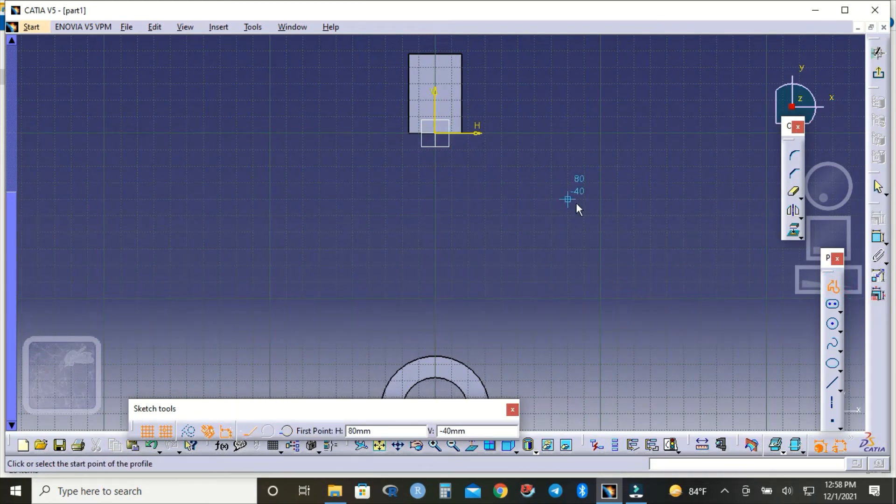
key("Escape")
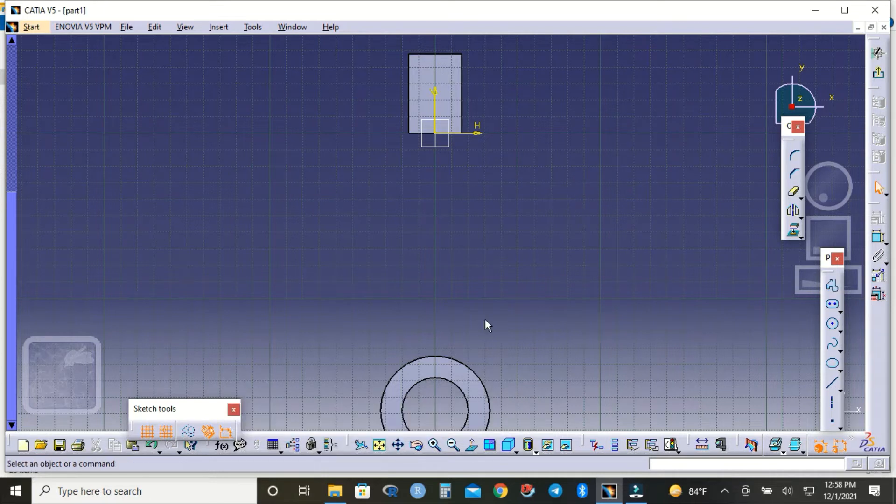
Project the ring's outer circular edge and the C bracket's edge facing the ring into the sketch as 3D elements.
left_click(477, 372)
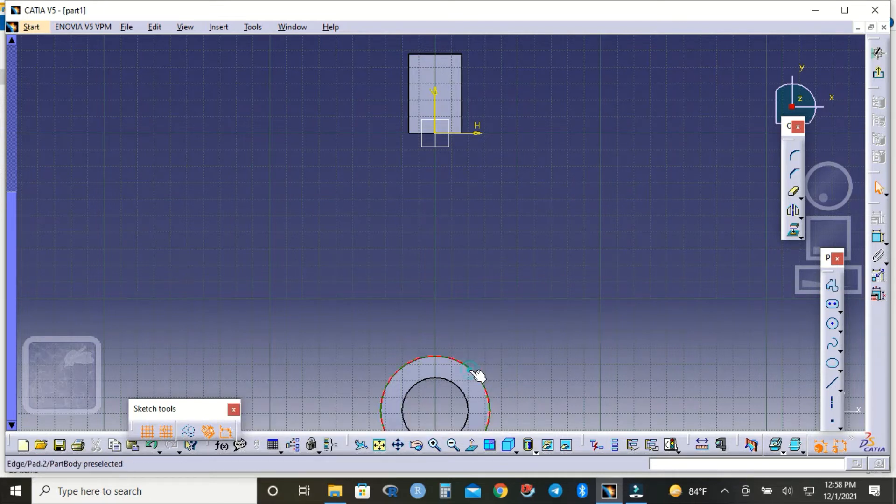
left_click(793, 230)
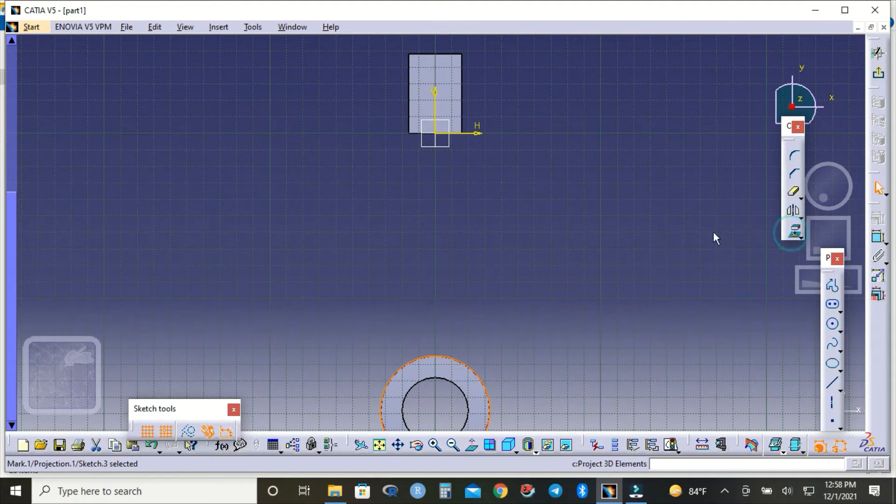
left_click(581, 250)
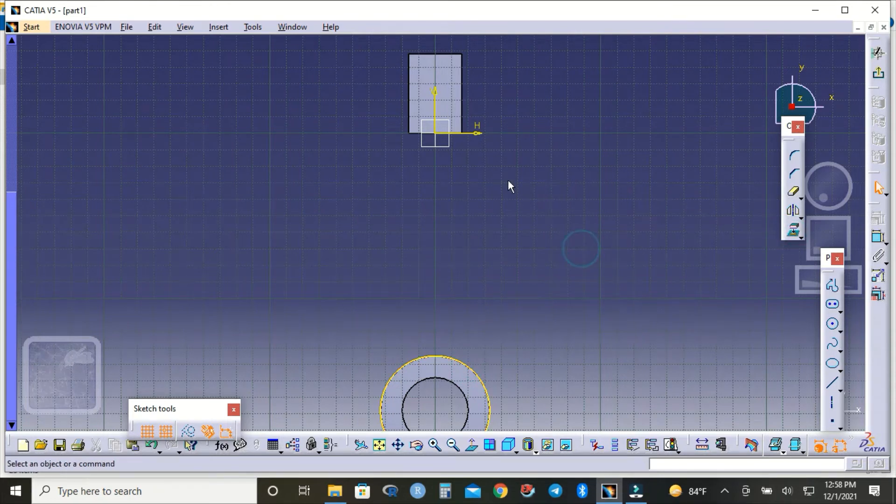
left_click(419, 135)
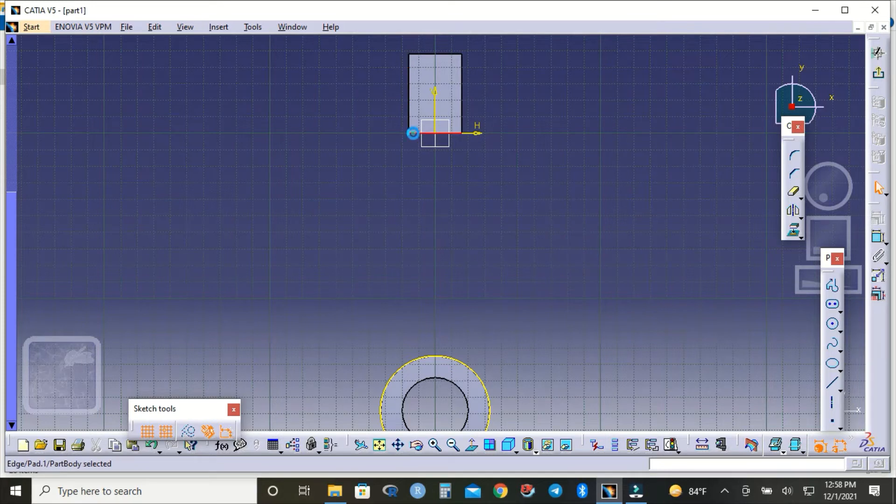
left_click(794, 232)
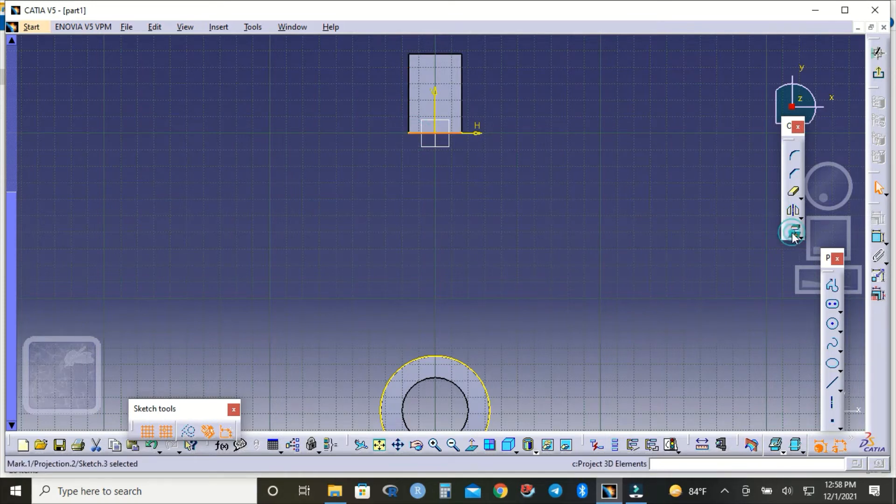
left_click(644, 245)
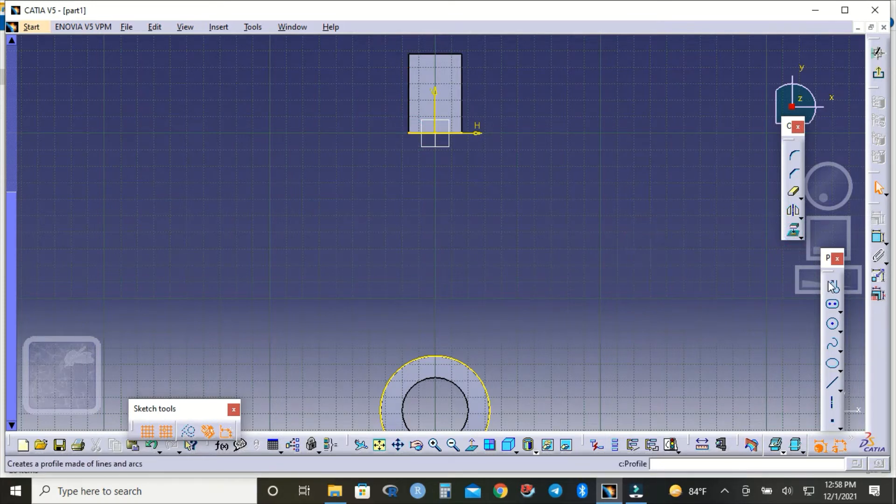
Draw two slanted lines joining the ends of the projected bracket edge to both sides of the projected circle.
left_click(833, 386)
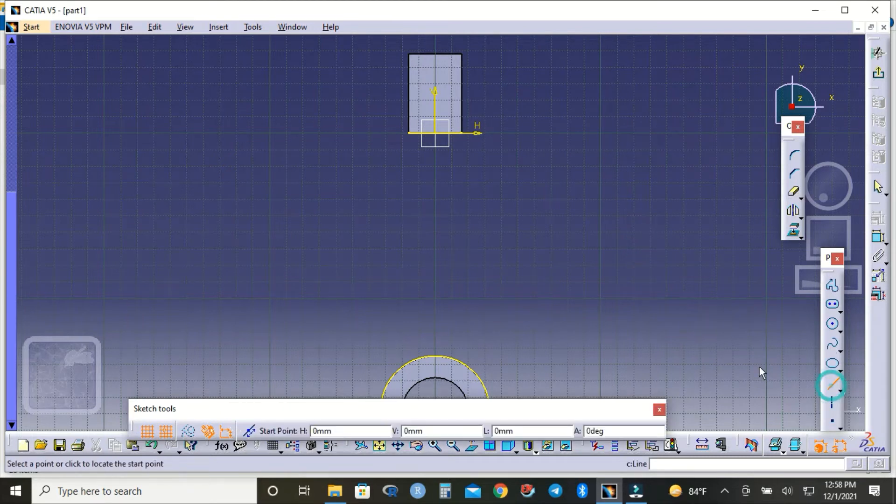
left_click(391, 380)
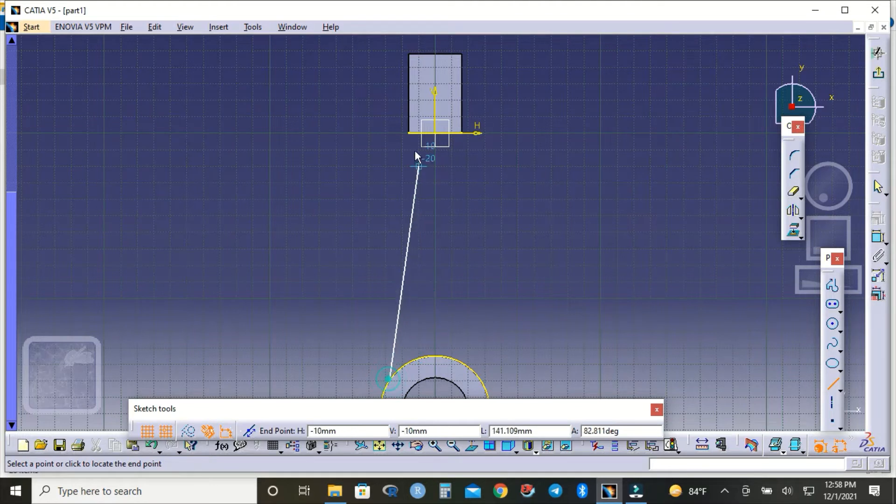
left_click(410, 134)
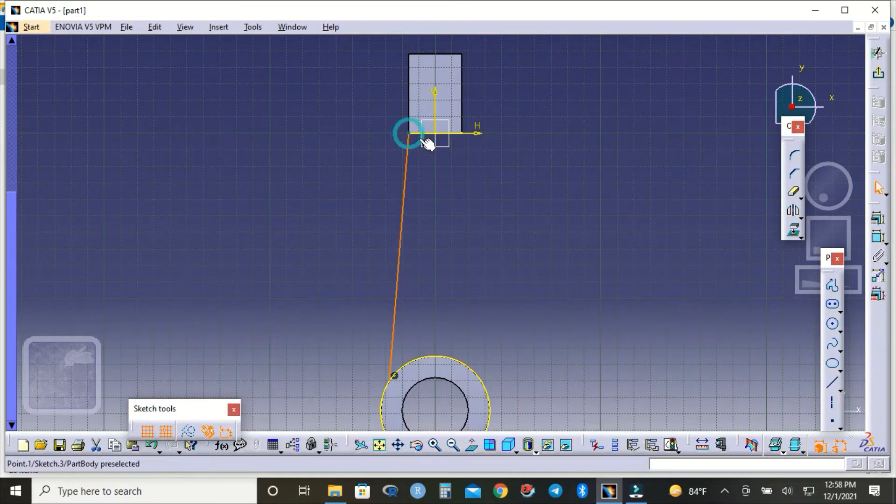
left_click(521, 213)
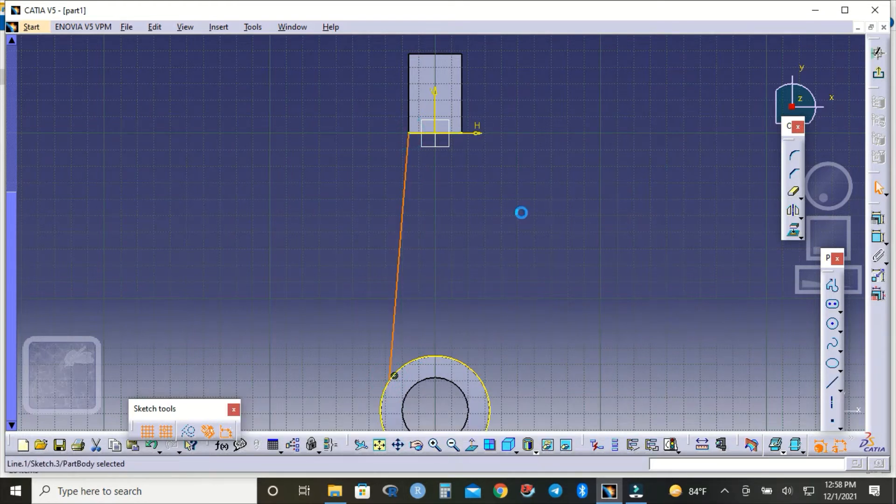
left_click(833, 385)
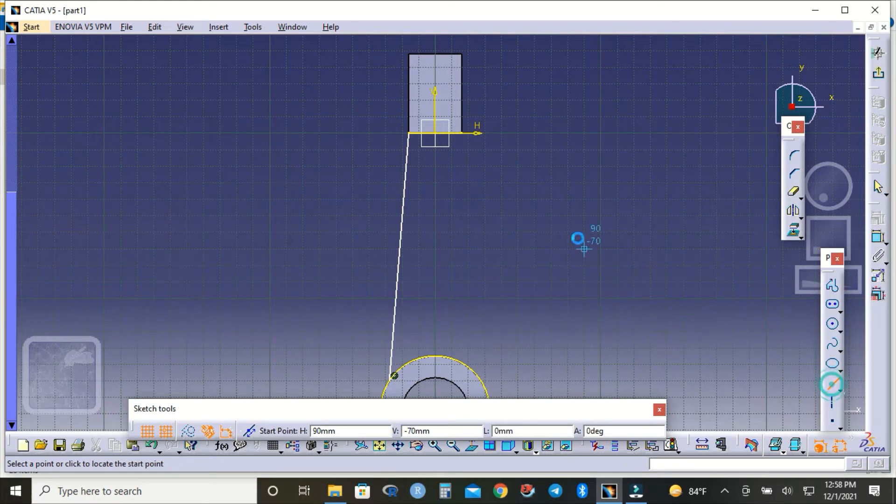
left_click(468, 135)
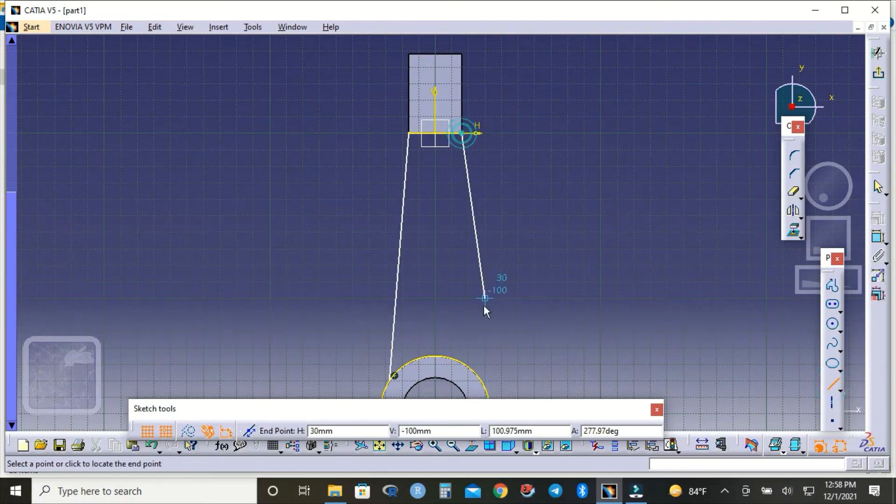
left_click(486, 376)
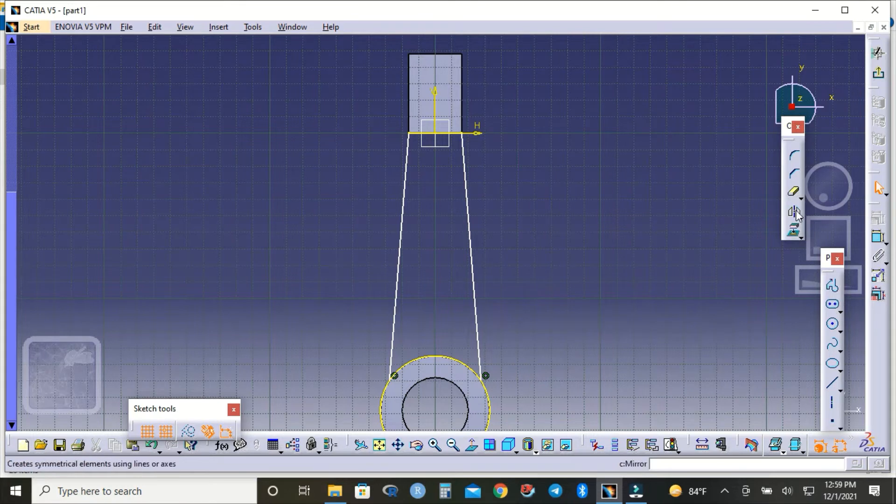
Quick-trim the projected circle, removing the part beyond the two slanted lines and keeping the arc facing the bracket.
left_click(795, 192)
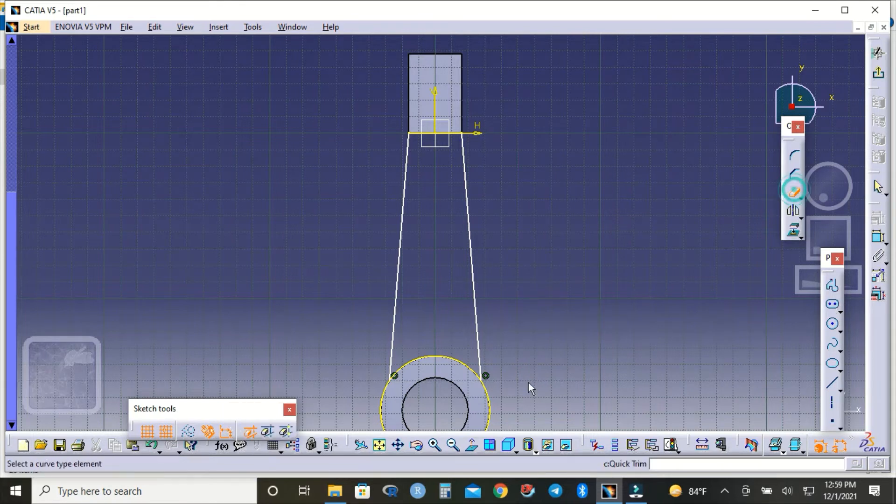
left_click(490, 410)
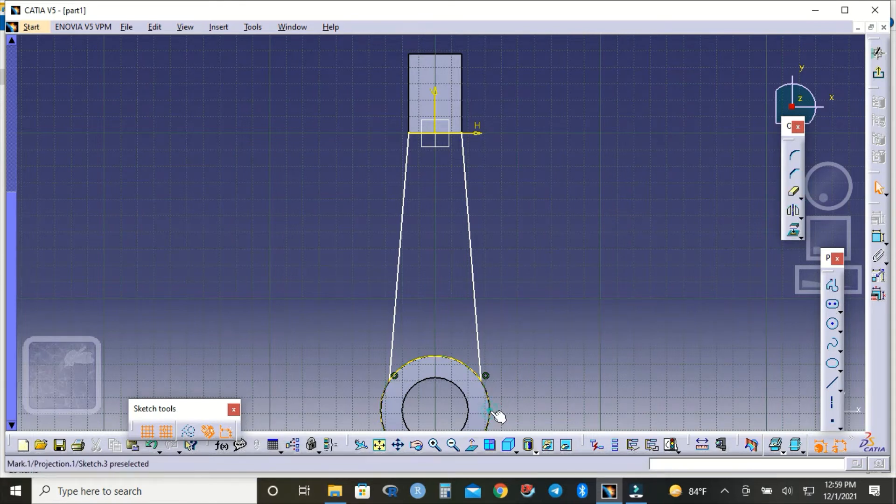
Draw a vertical elongated hole on the V axis between the slanted lines, about 90 mm between centres with a radius of about 10 mm.
left_click(560, 370)
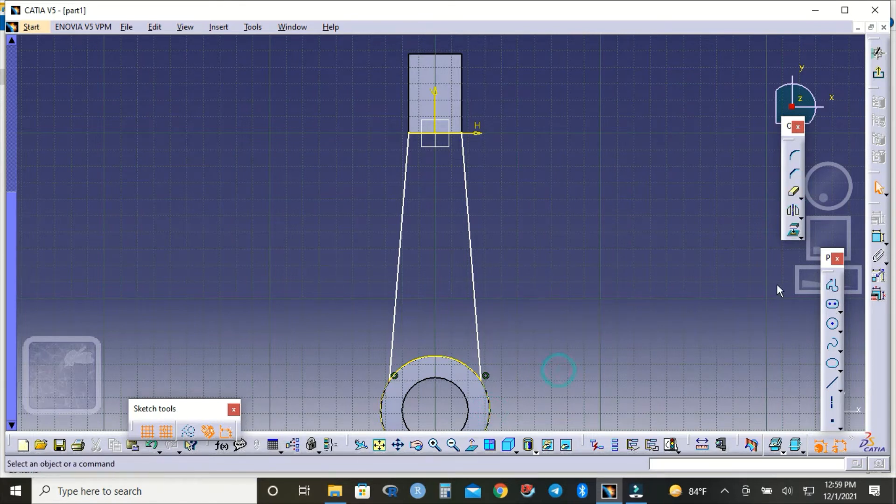
left_click(840, 311)
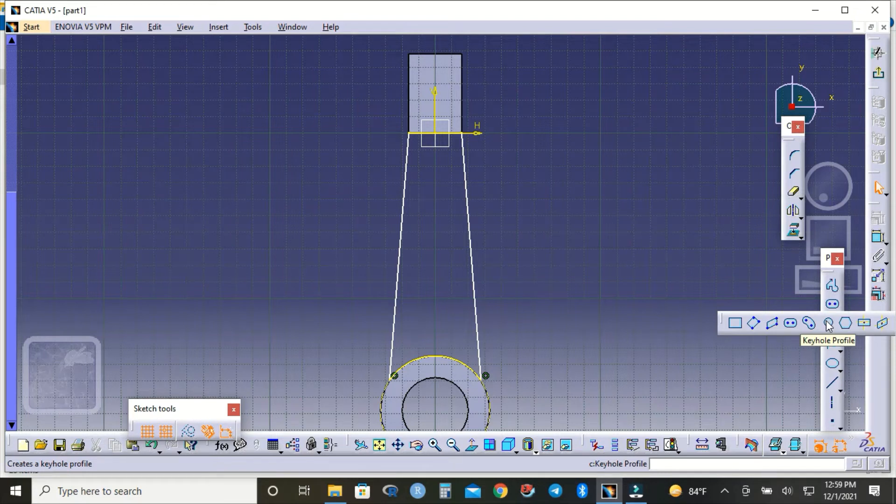
left_click(793, 324)
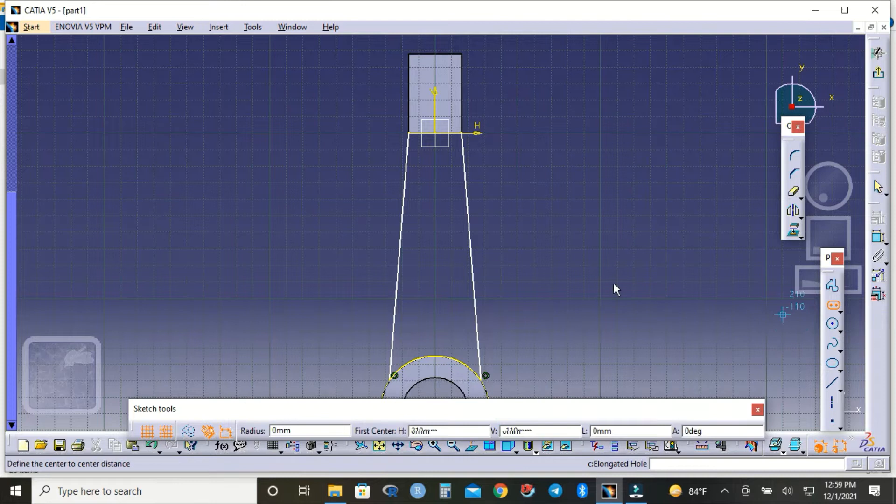
left_click(436, 165)
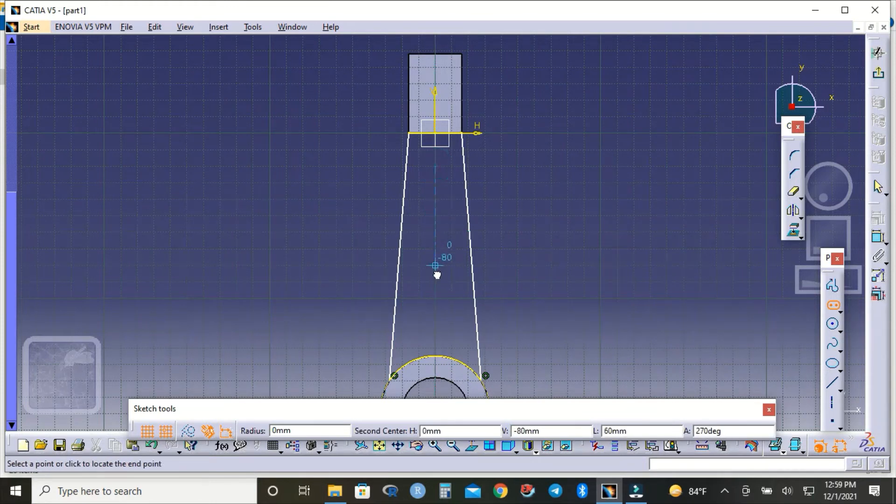
left_click(437, 308)
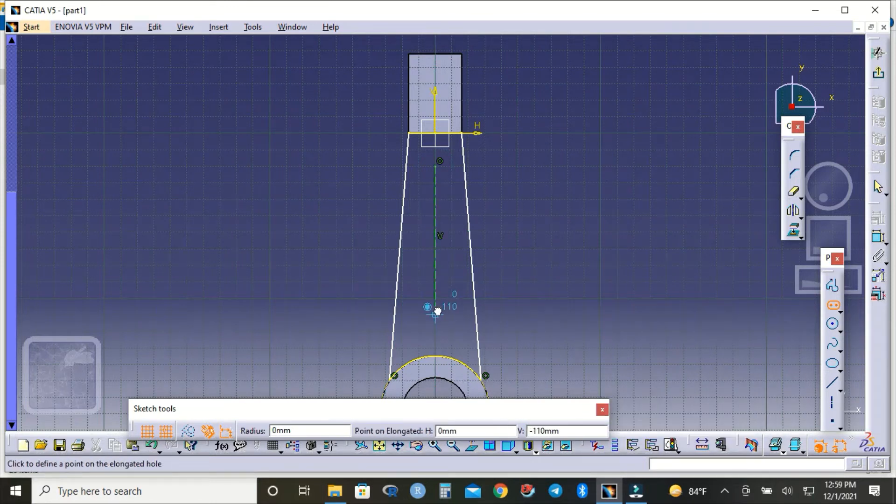
left_click(451, 316)
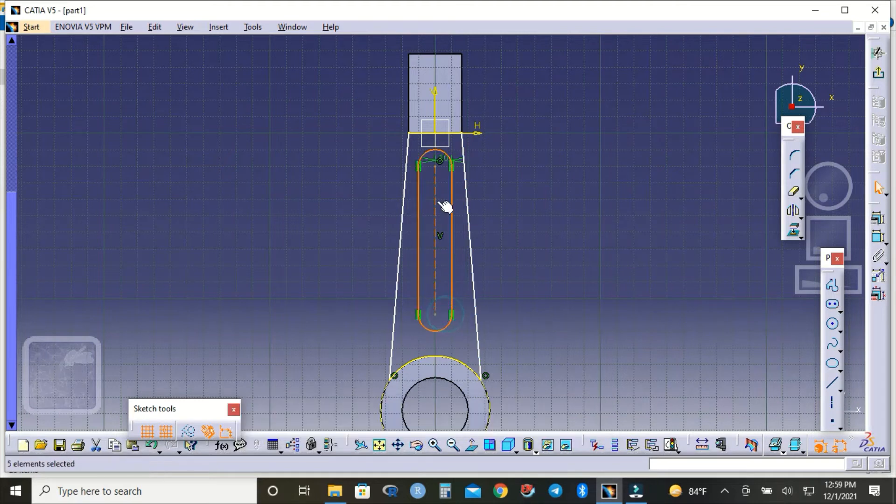
Reduce the elongated hole's radius to about 7 mm and dimension the distance between its end centres.
double_click(457, 163)
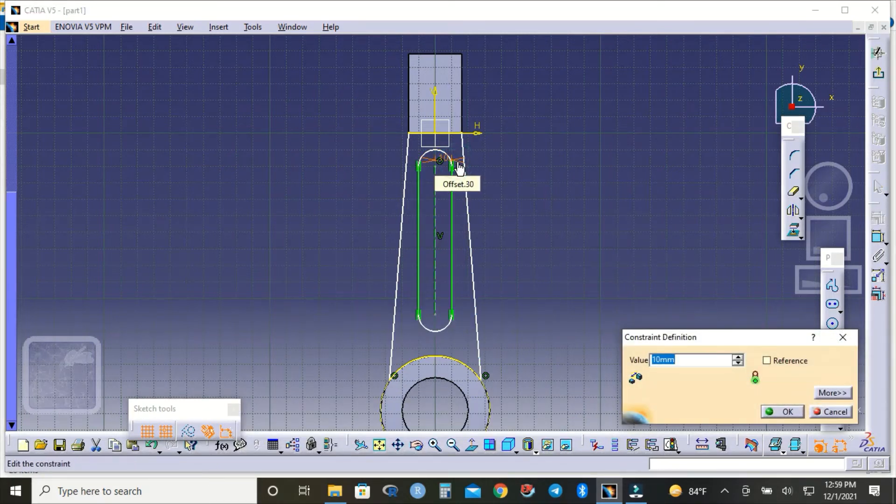
type("5")
key("Return")
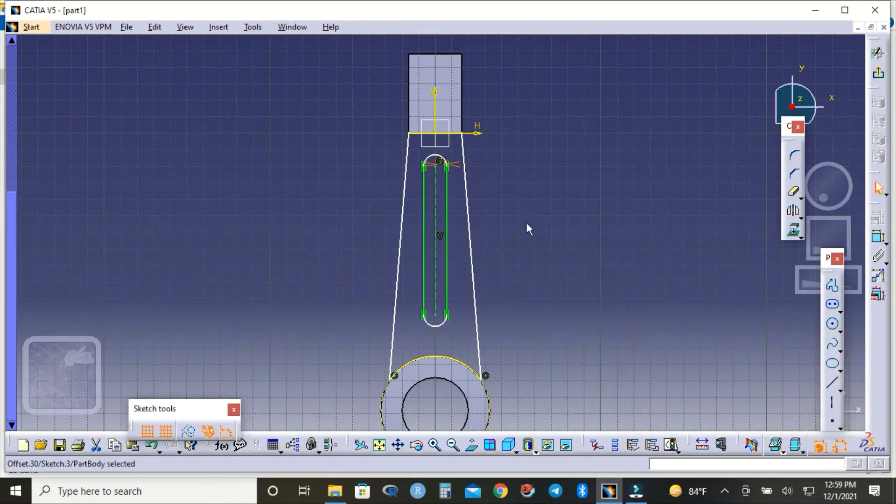
left_click(878, 238)
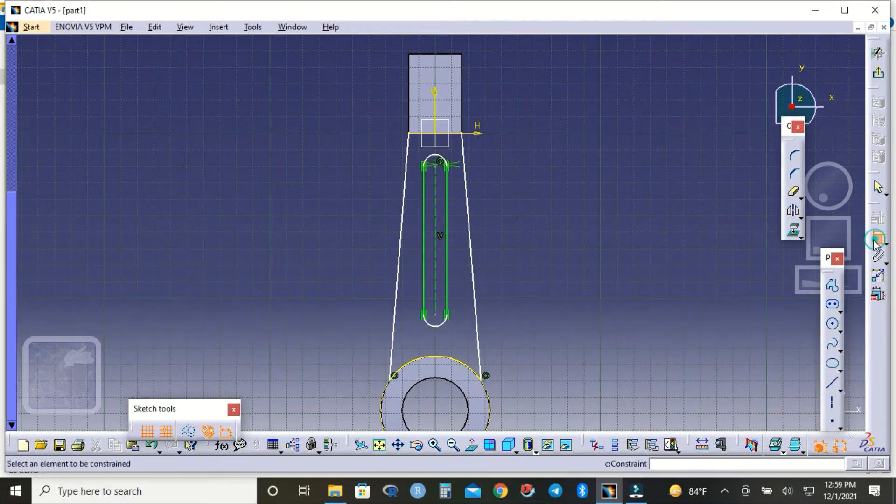
left_click(436, 252)
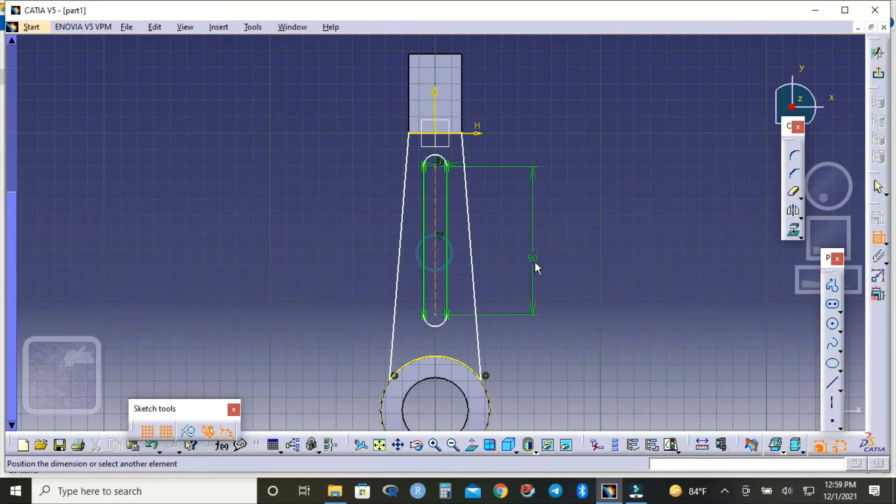
left_click(534, 262)
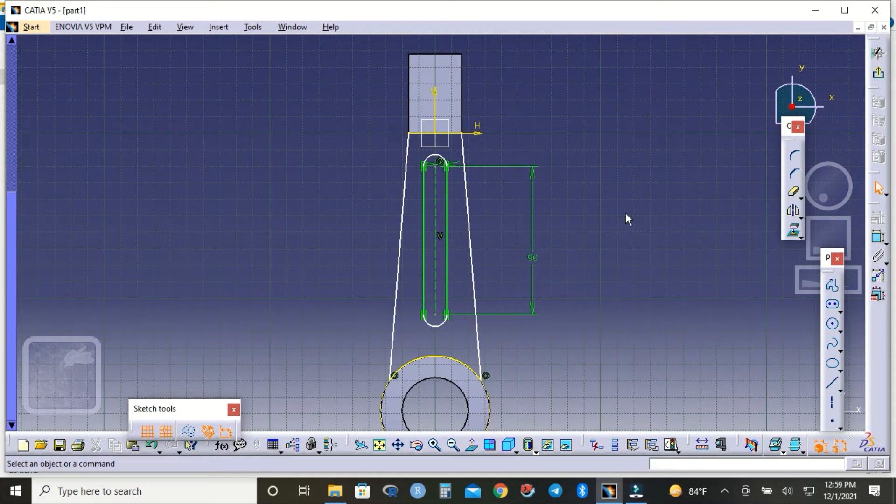
Dimension the elongated hole's centre nearest the bracket from the H axis and set that distance to 25 mm.
left_click(879, 237)
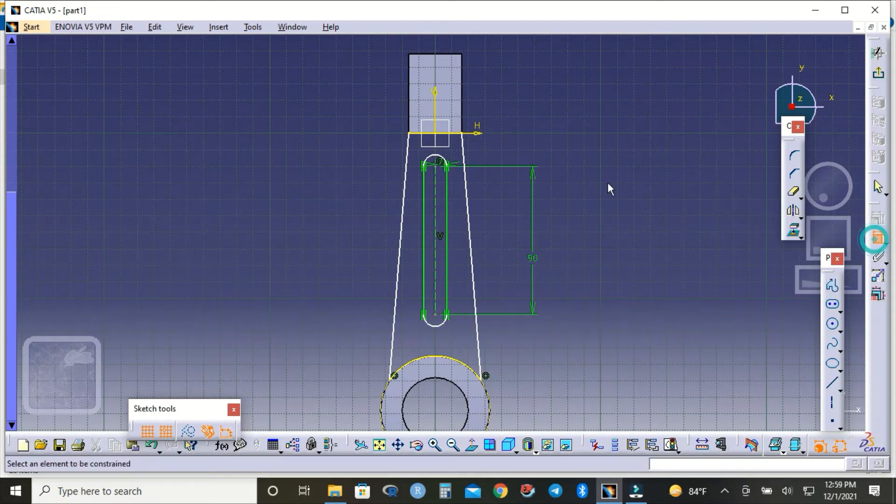
left_click(437, 166)
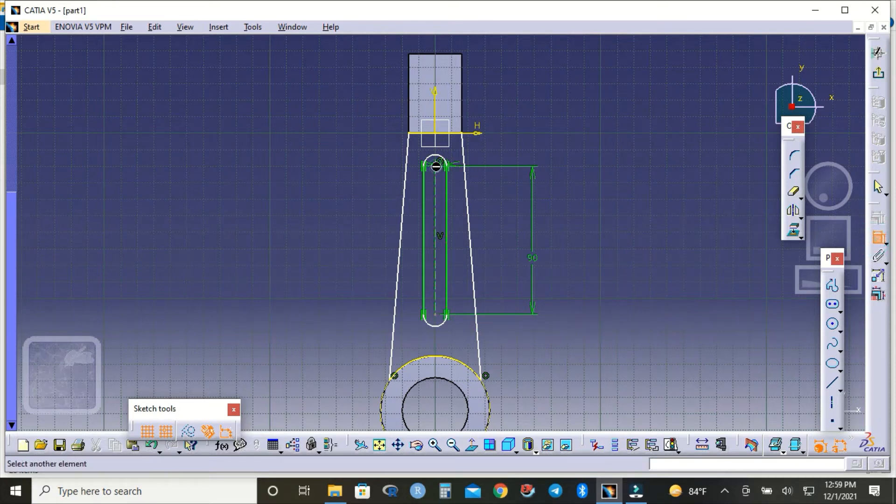
left_click(476, 134)
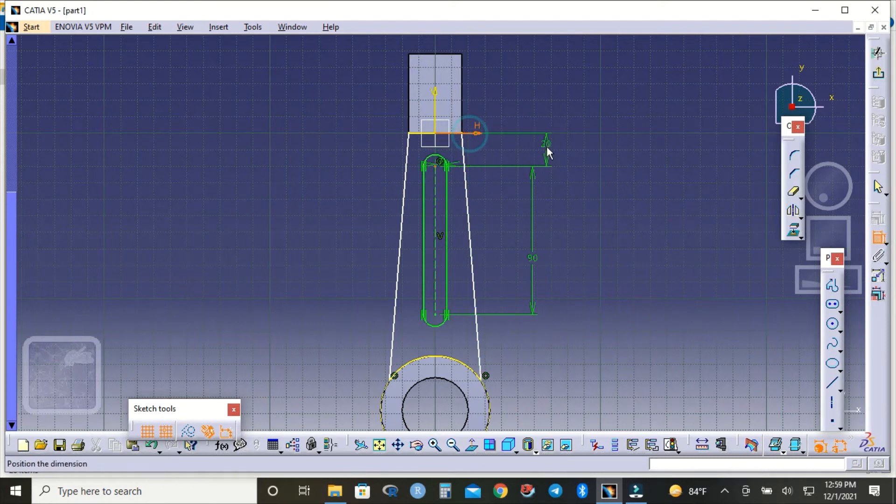
left_click(547, 147)
double_click(548, 146)
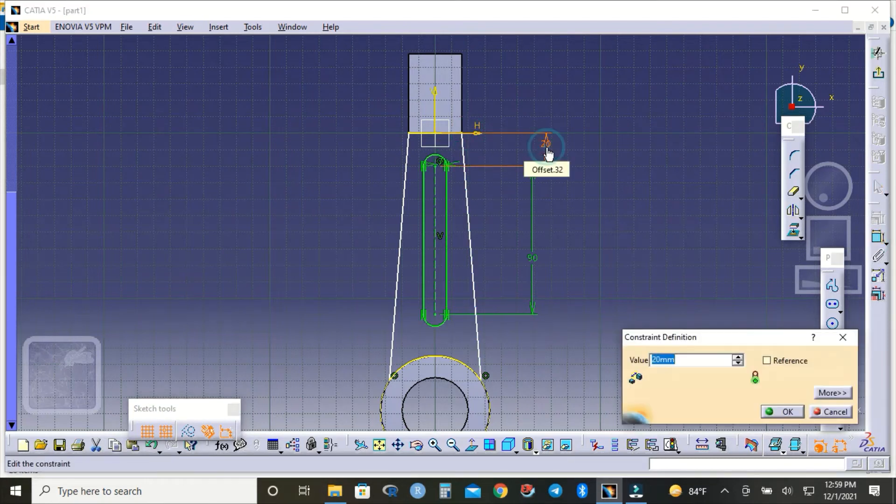
type("25")
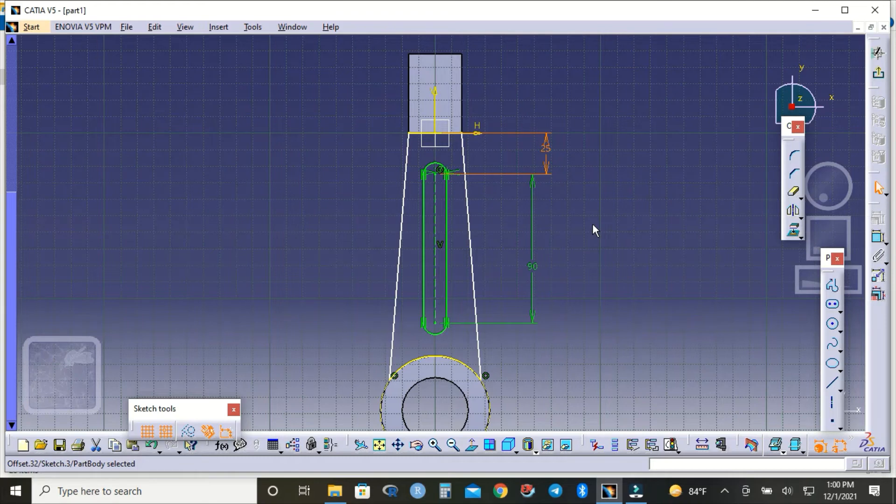
Exit the sketch and pad the slotted arm profile with a length of 8 mm and mirrored extent.
left_click(877, 78)
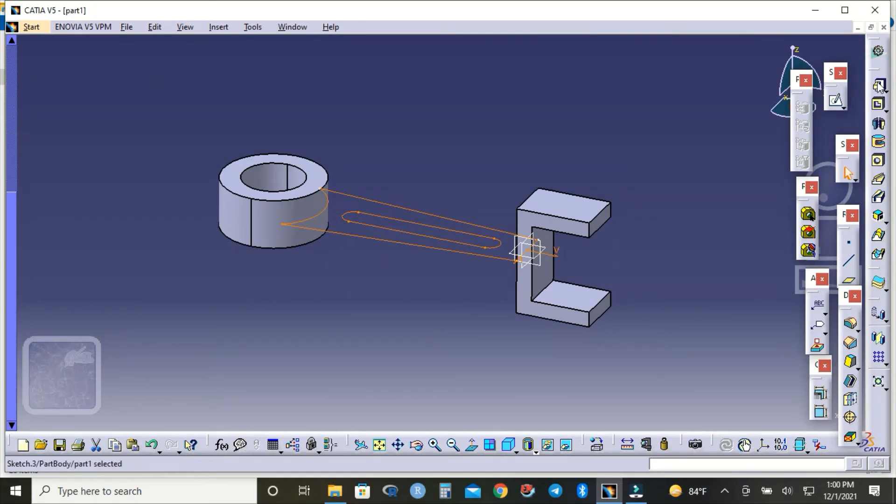
left_click(879, 85)
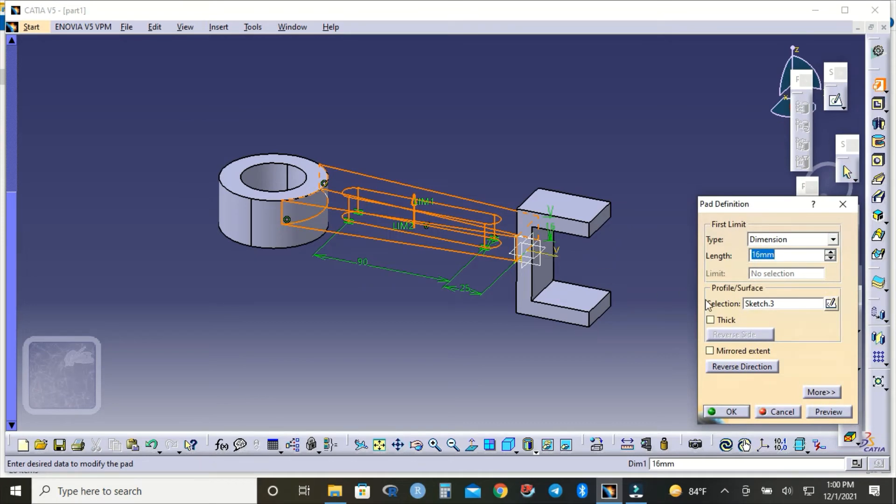
left_click(716, 352)
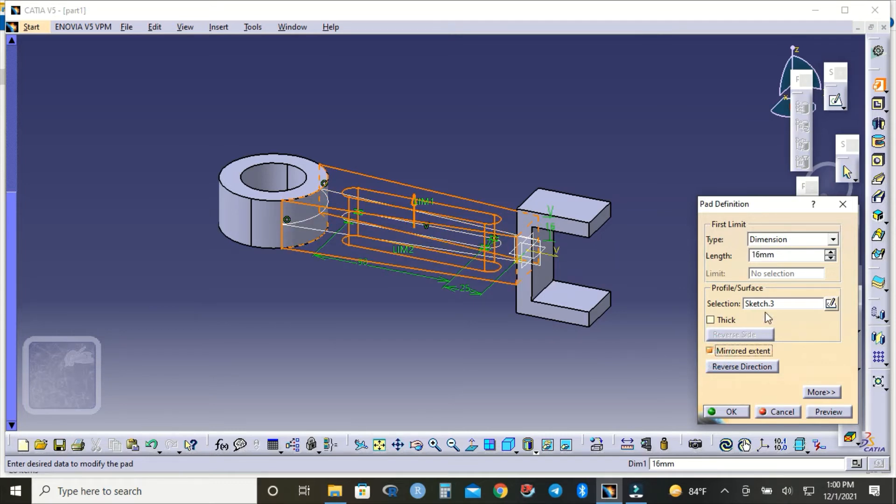
double_click(777, 255)
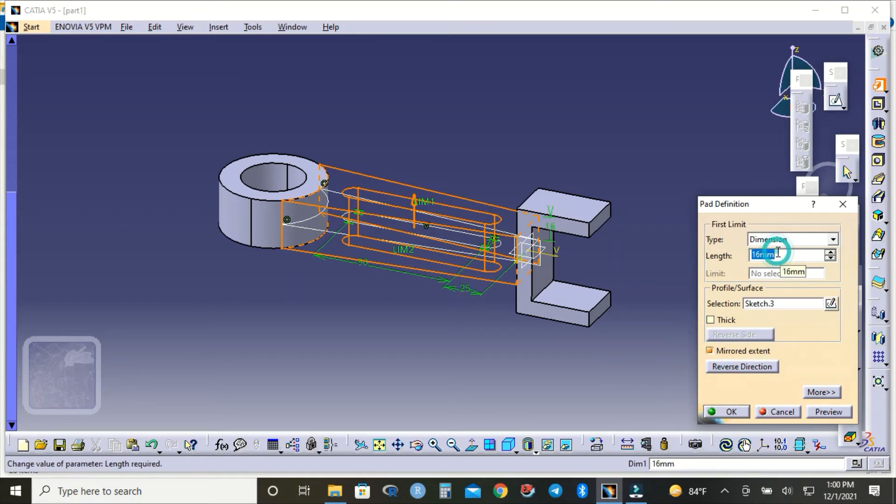
type("8")
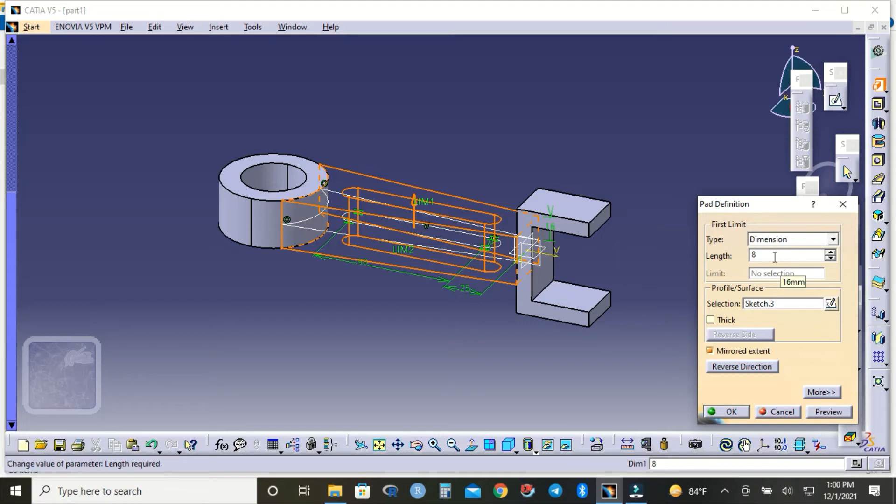
left_click(731, 412)
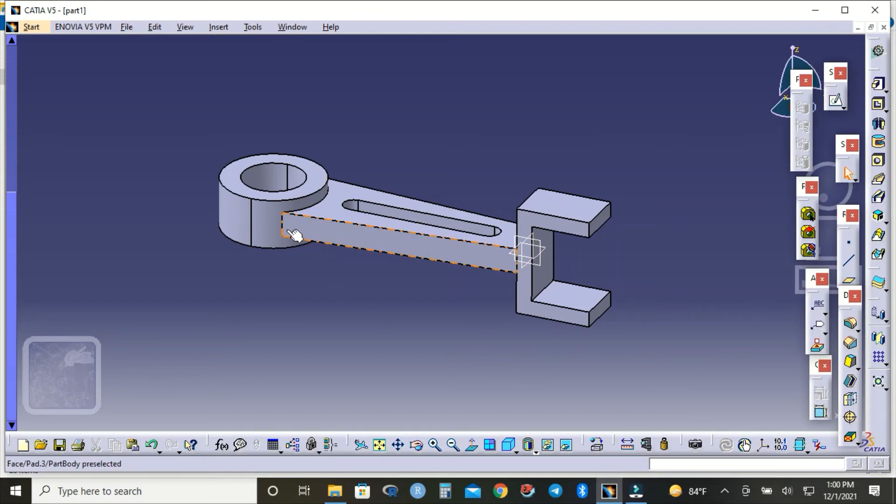
Apply a 30 mm edge fillet to the near edge where the arm meets the ring.
left_click(286, 228)
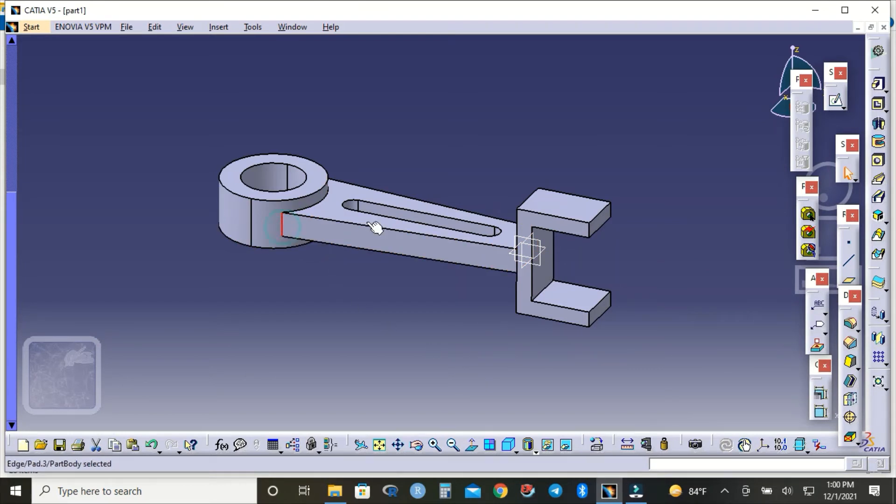
left_click(849, 318)
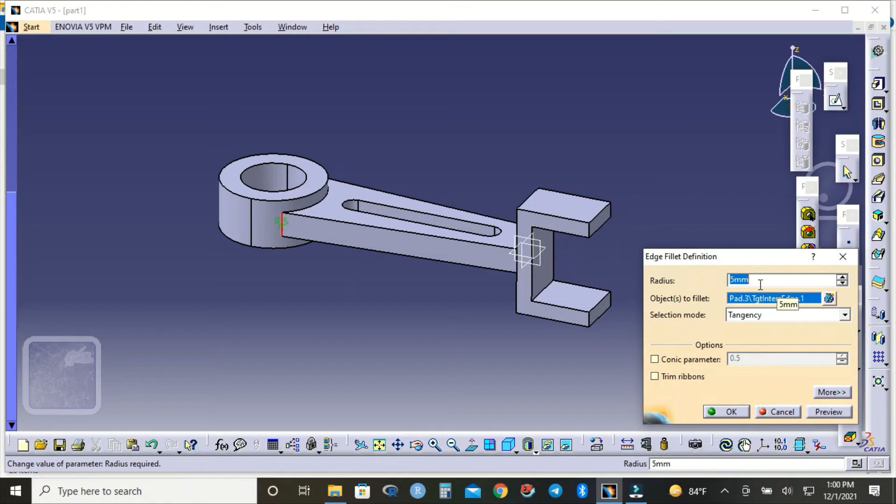
type("30")
left_click(823, 413)
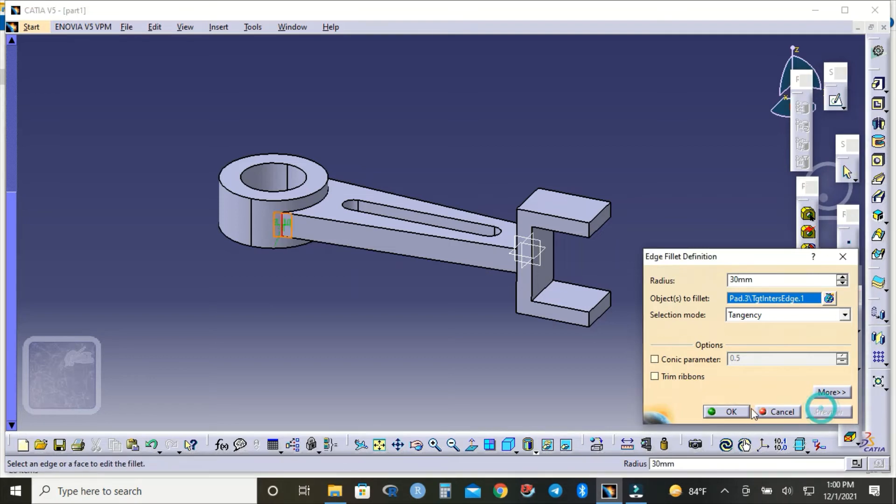
left_click(725, 411)
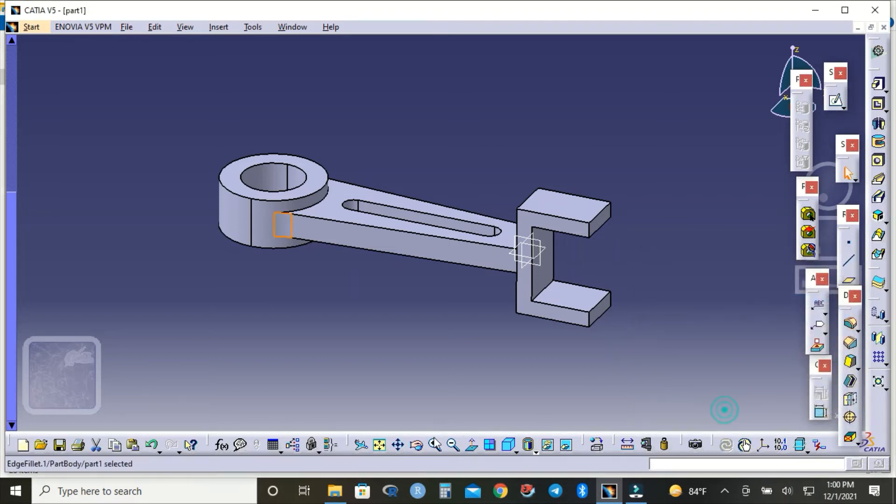
Apply a 30 mm edge fillet to the edge where the arm's opposite side meets the ring.
left_click(416, 445)
mouse_move(417, 274)
left_mouse_down()
mouse_move(386, 234)
mouse_move(167, 145)
mouse_move(416, 274)
left_mouse_up()
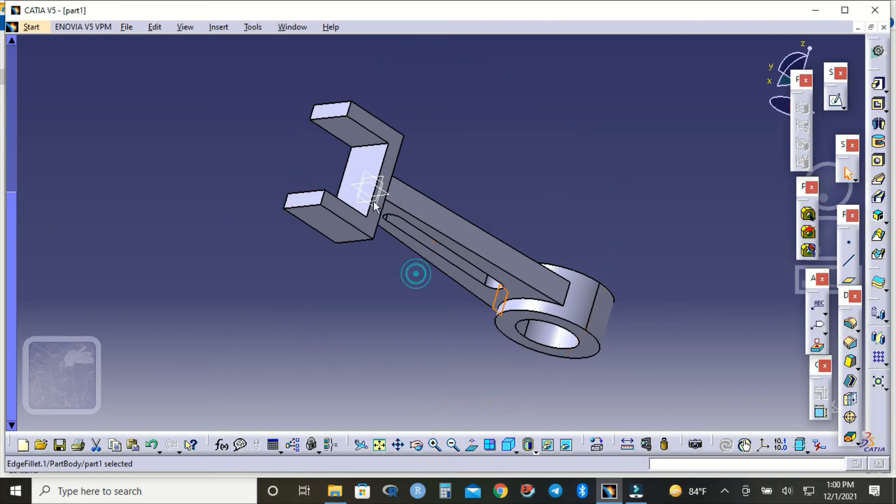
left_click(566, 297)
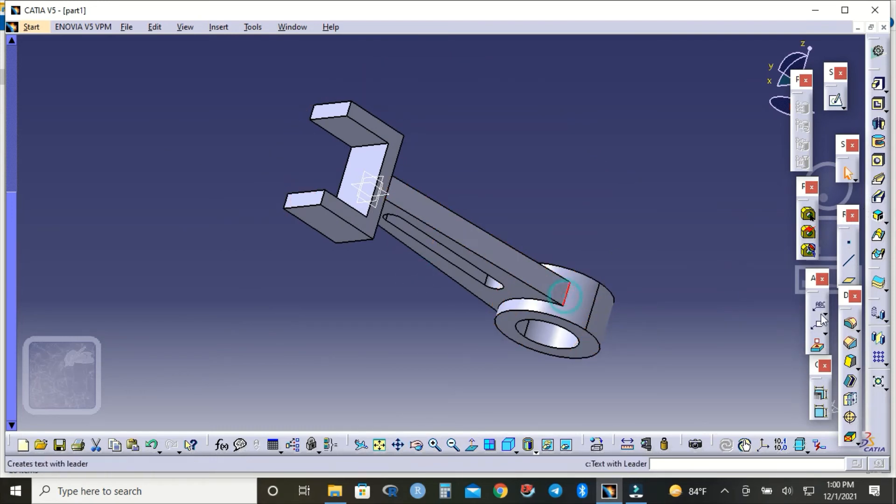
left_click(851, 324)
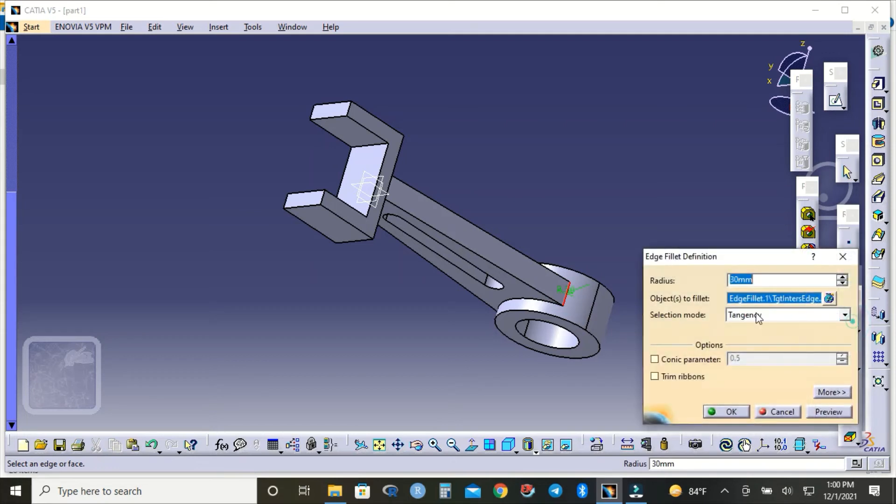
left_click(734, 412)
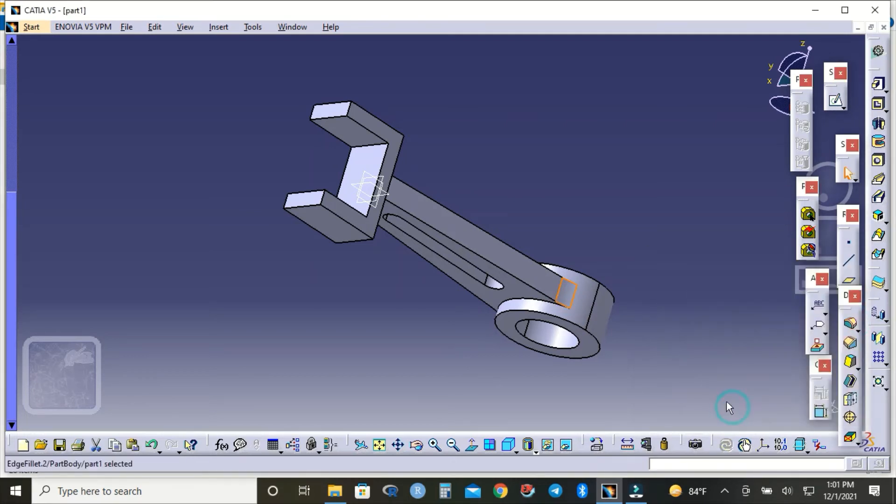
Apply a 6 mm edge fillet to the edge where one side of the arm meets the bracket.
left_click(416, 445)
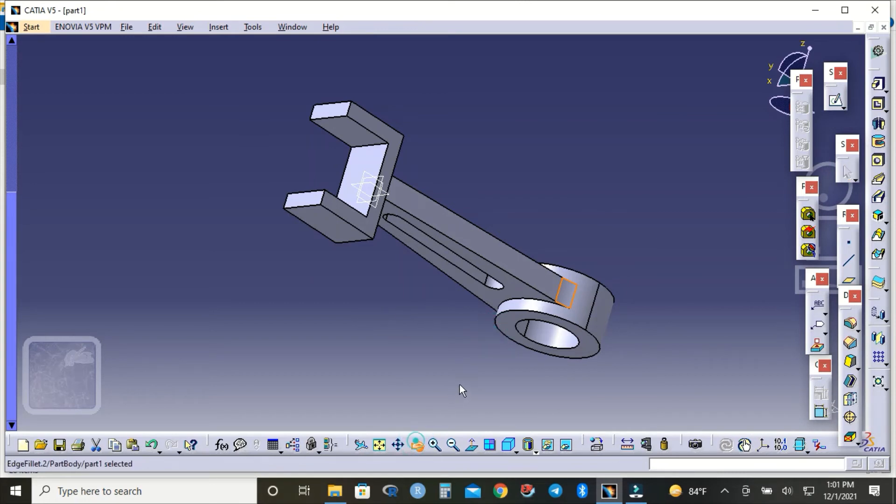
left_click(459, 385)
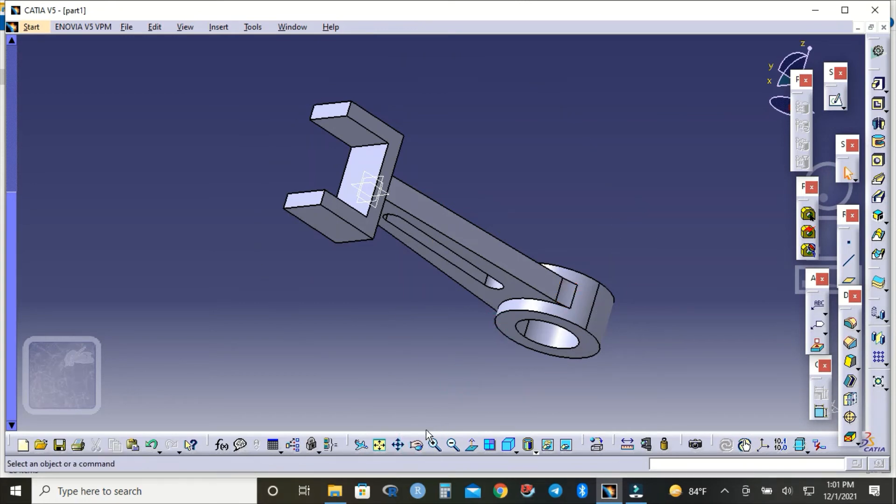
left_click(416, 445)
left_click_drag(451, 363, 294, 129)
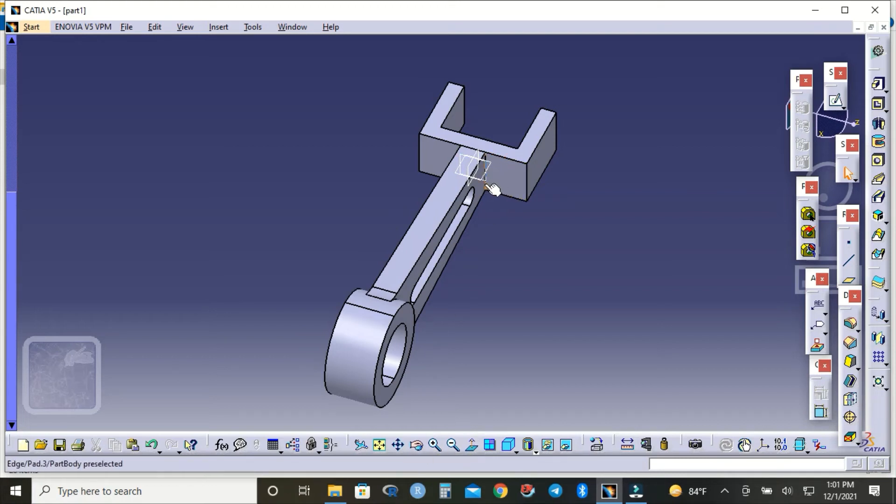
left_click(491, 189)
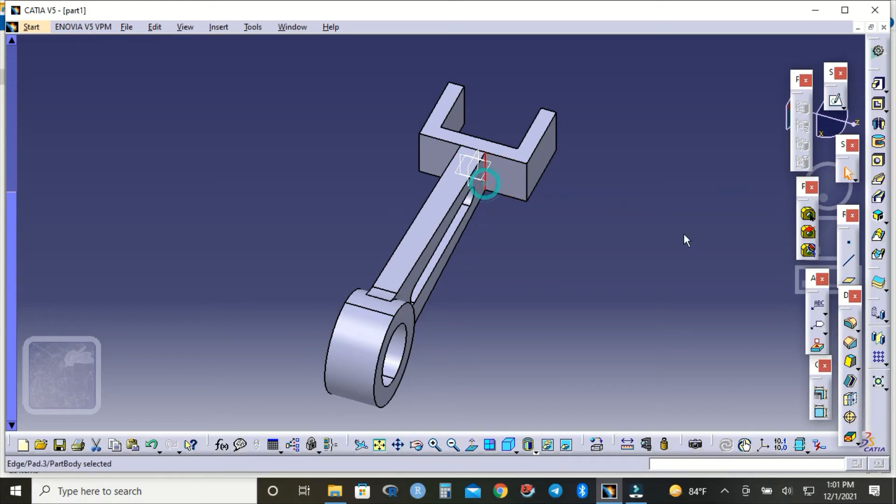
left_click(852, 326)
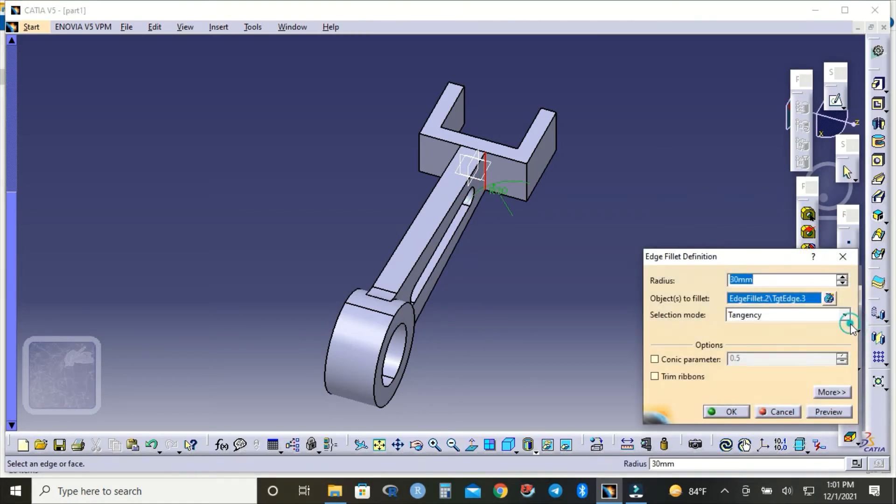
left_click(756, 275)
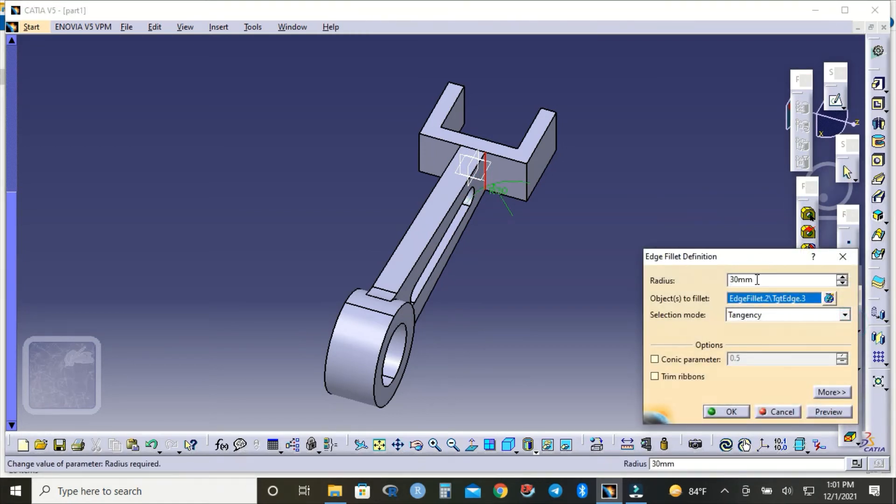
key("BackSpace")
key("BackSpace")
key("BackSpace")
key("BackSpace")
type("6")
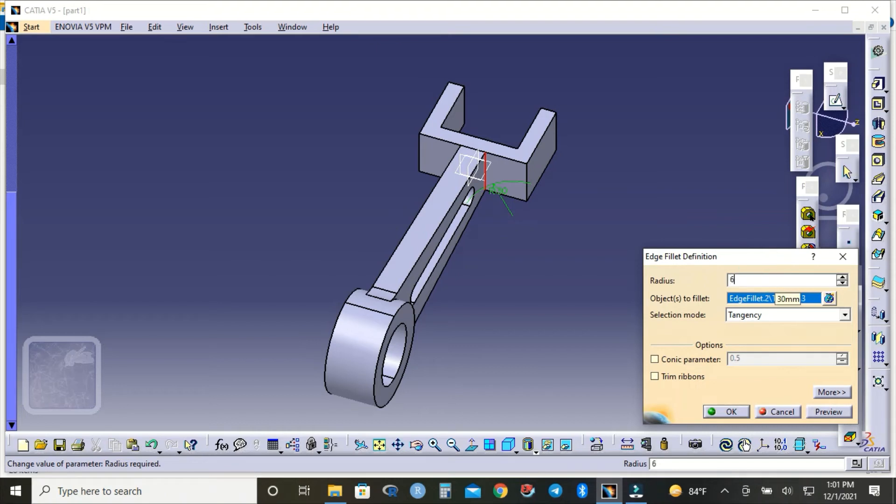
left_click(731, 413)
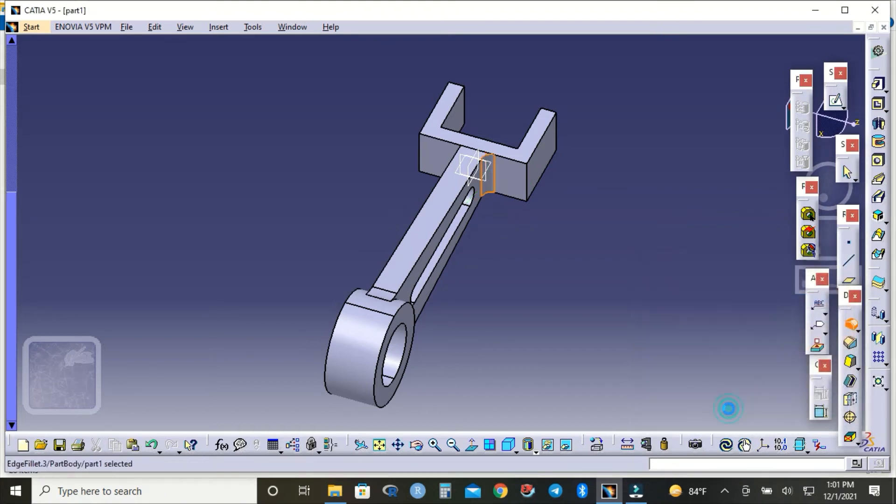
Apply a 6 mm edge fillet to the edge where the arm's opposite side meets the bracket.
left_click(416, 444)
left_click_drag(392, 250, 525, 261)
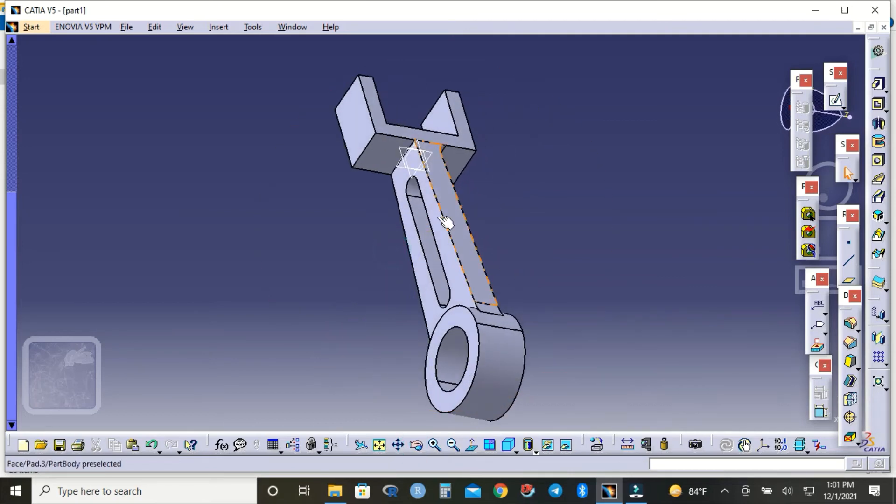
left_click(400, 172)
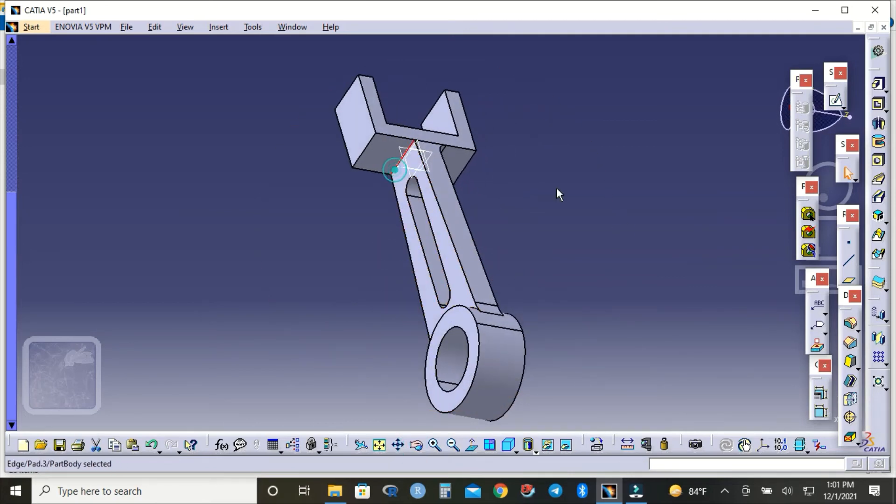
left_click(852, 325)
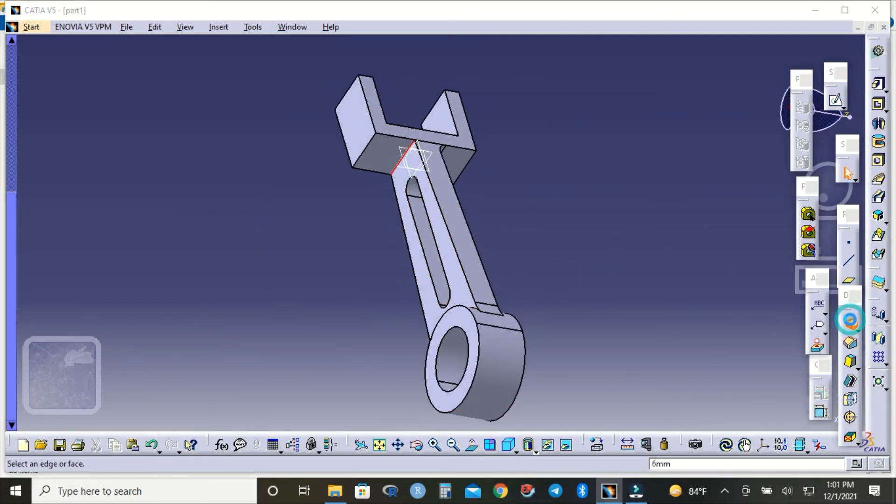
left_click(731, 412)
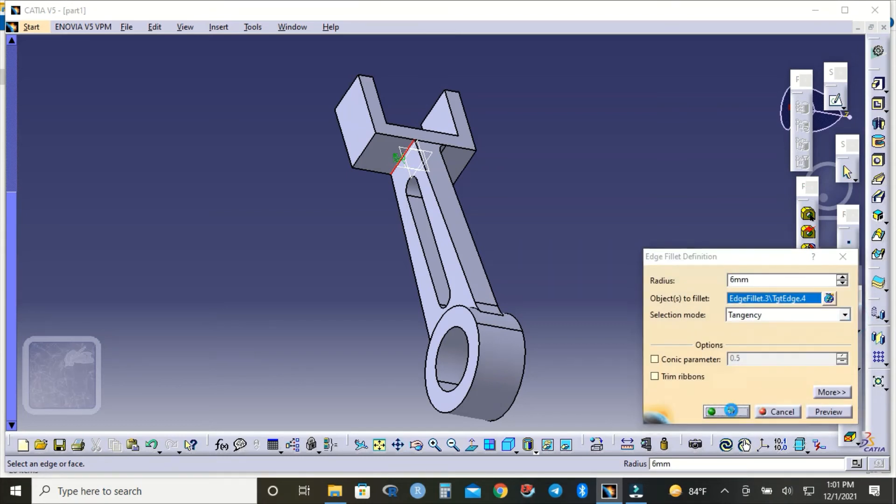
Round the free ends of both bracket flanges by filleting their end faces with a 16 mm radius.
left_click(416, 445)
left_click_drag(504, 351, 229, 358)
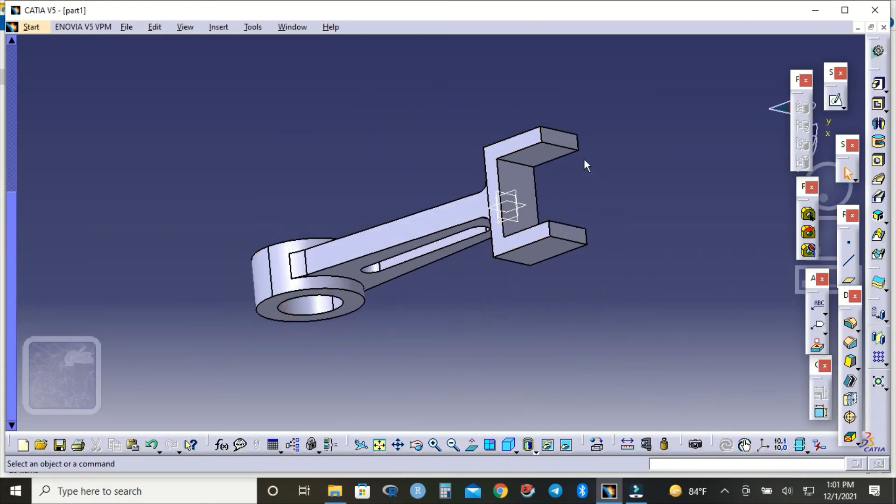
left_click(569, 143)
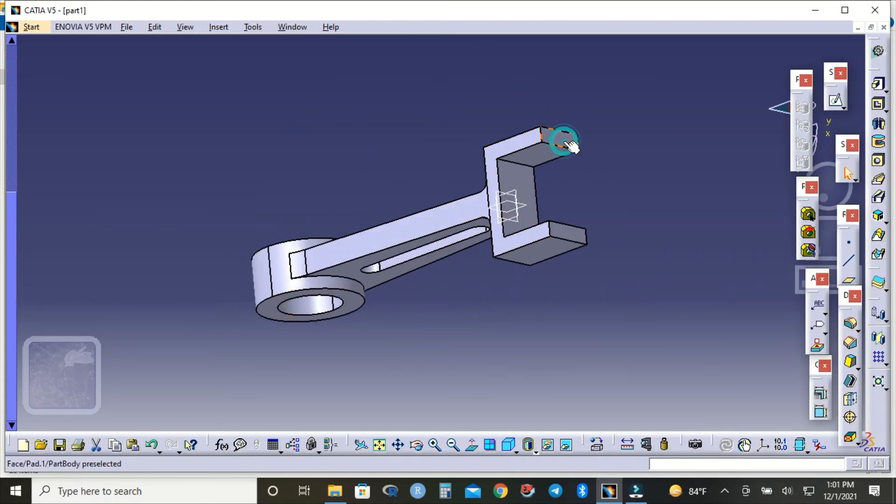
left_click(570, 235, "ctrl")
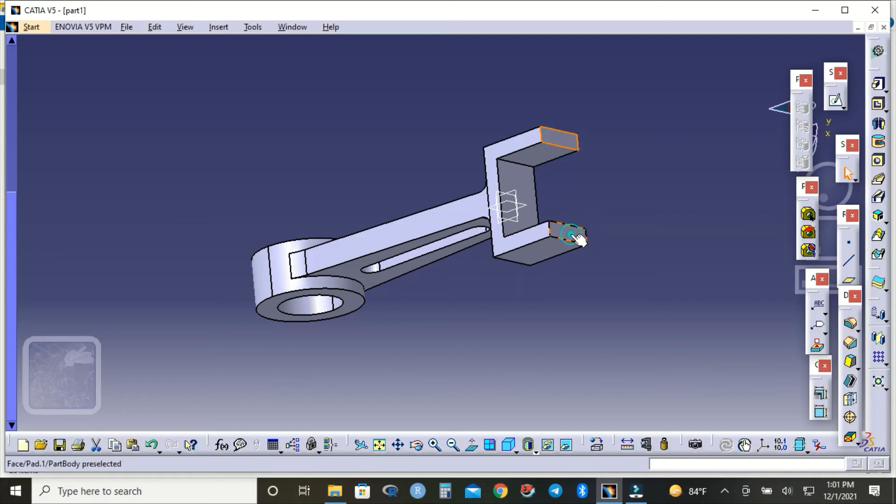
left_click(849, 326)
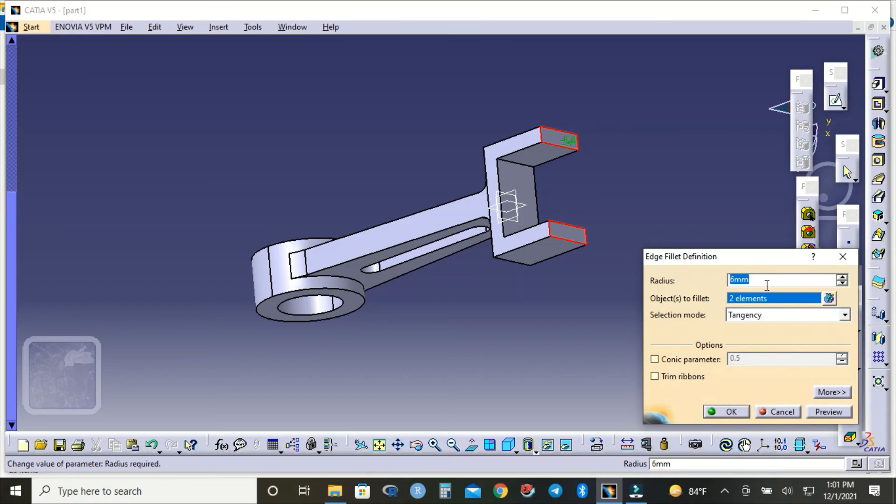
left_click(731, 282)
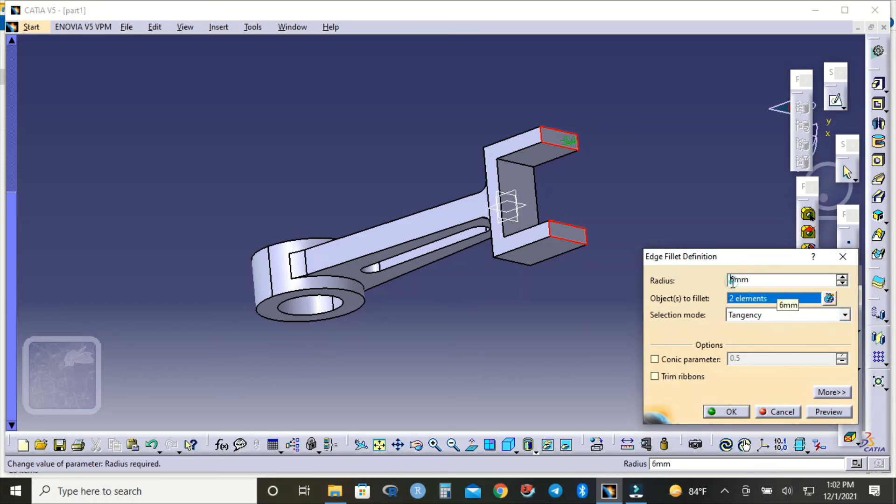
type("1")
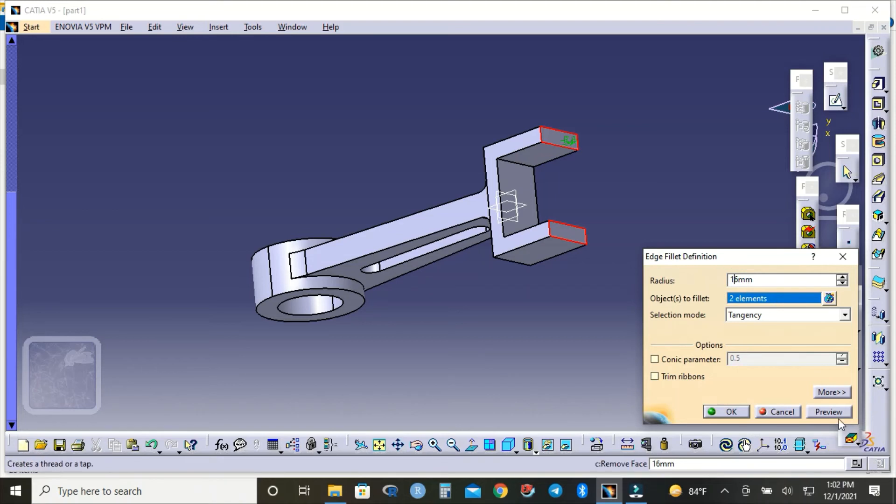
left_click(828, 410)
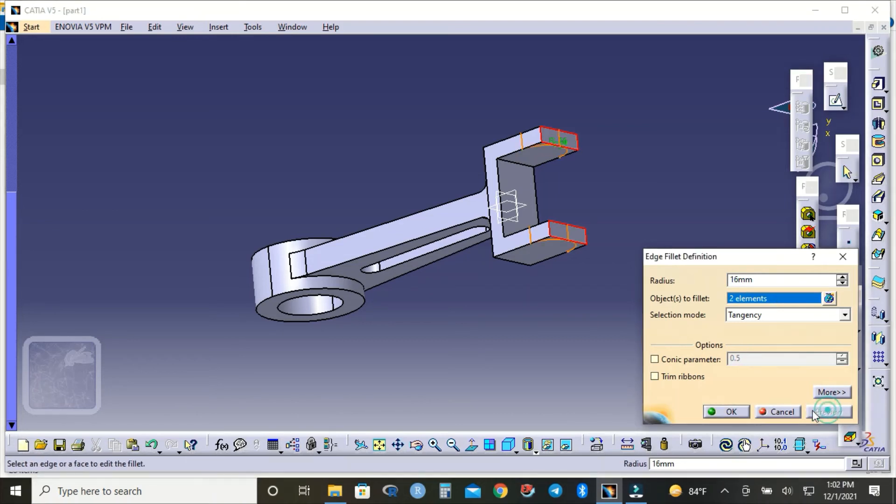
left_click(731, 413)
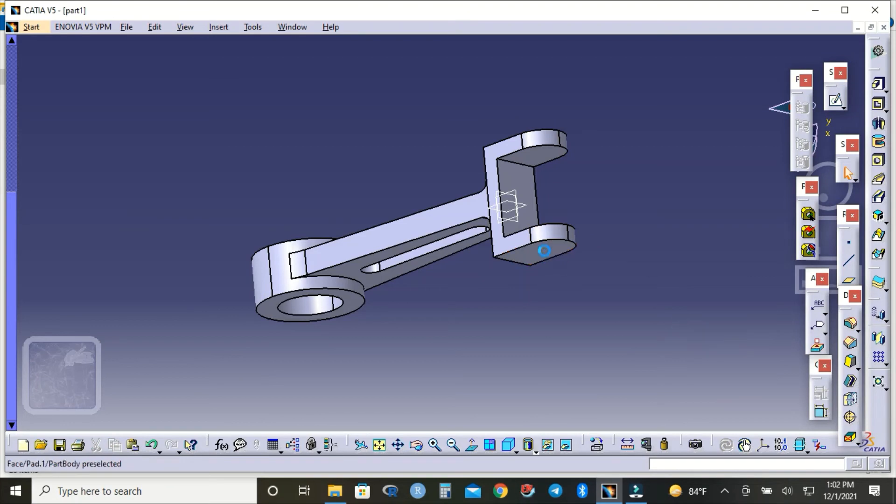
Start a sketch on a bracket flange's outer face and draw a circle about 20 mm in diameter near its rounded end.
left_click(544, 251)
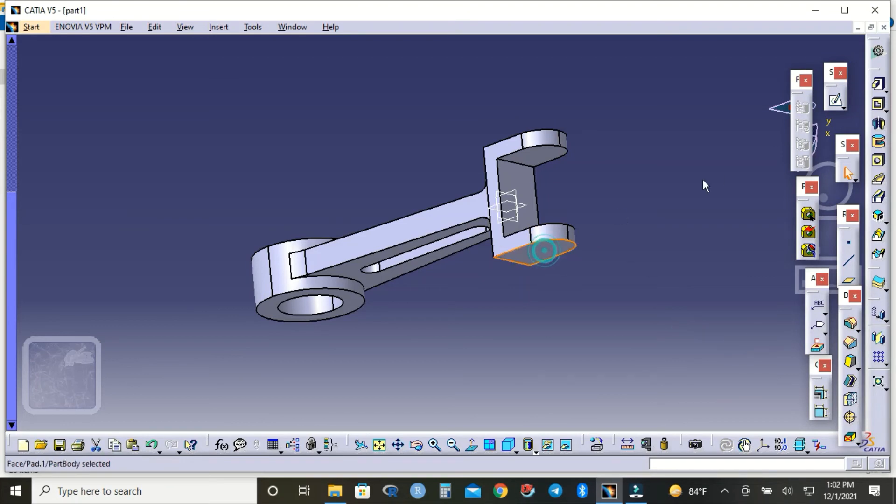
left_click(836, 100)
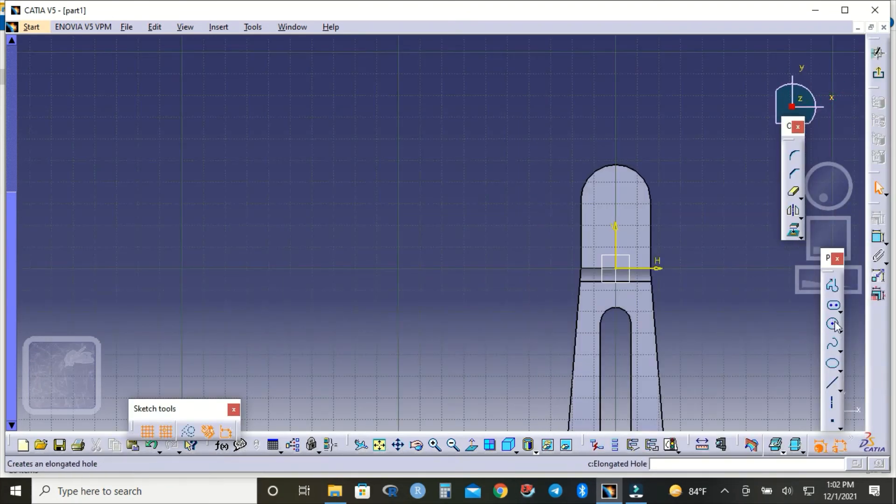
left_click(833, 325)
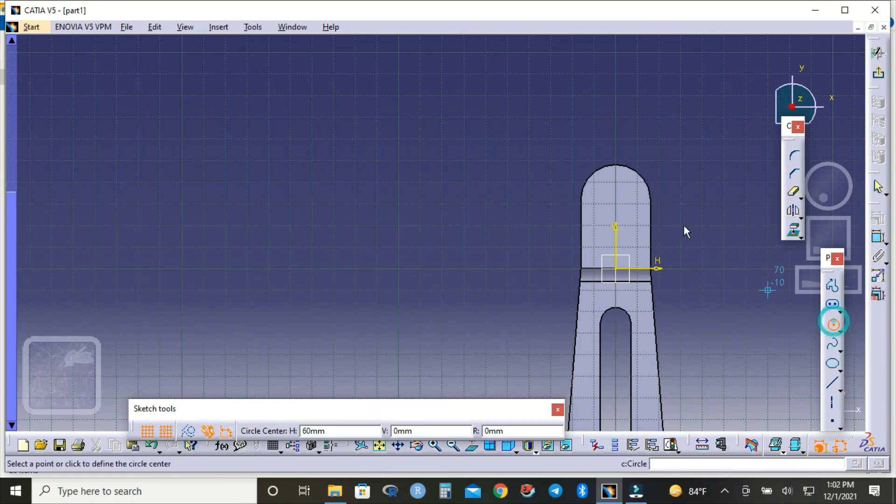
left_click(622, 202)
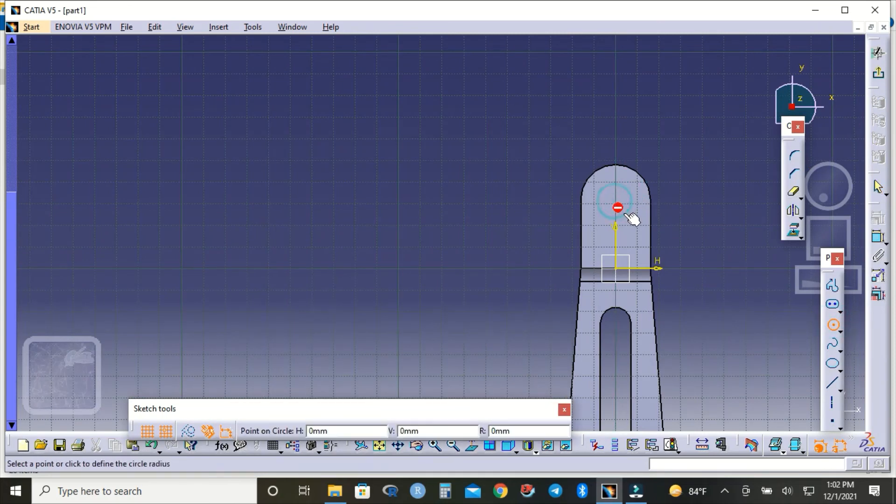
left_click(633, 222)
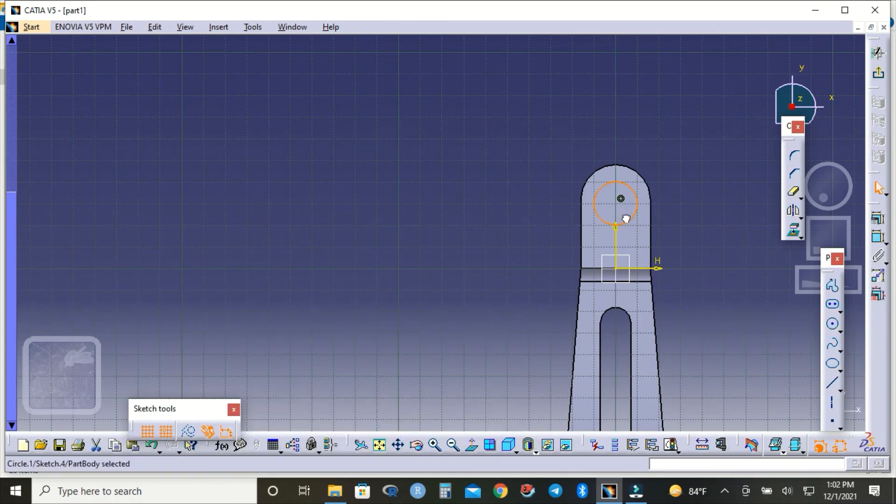
Make the circle concentric with the flange's rounded end.
left_click(879, 239)
left_click(637, 205)
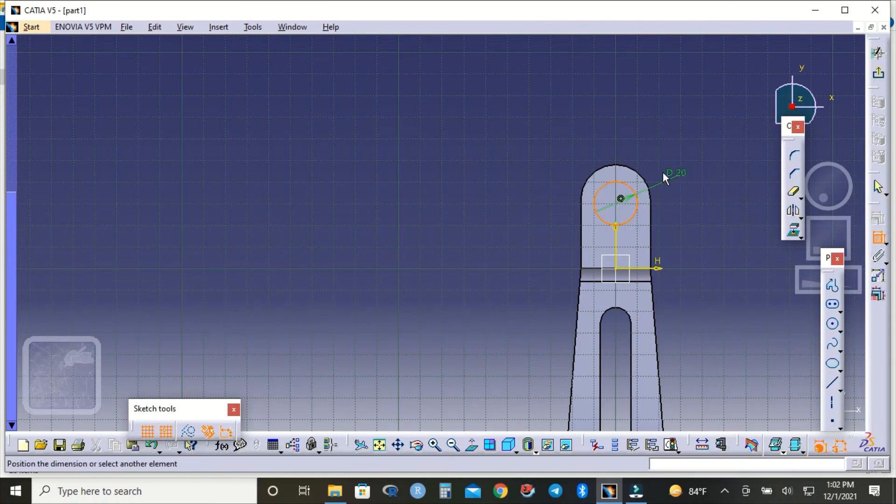
left_click(635, 171)
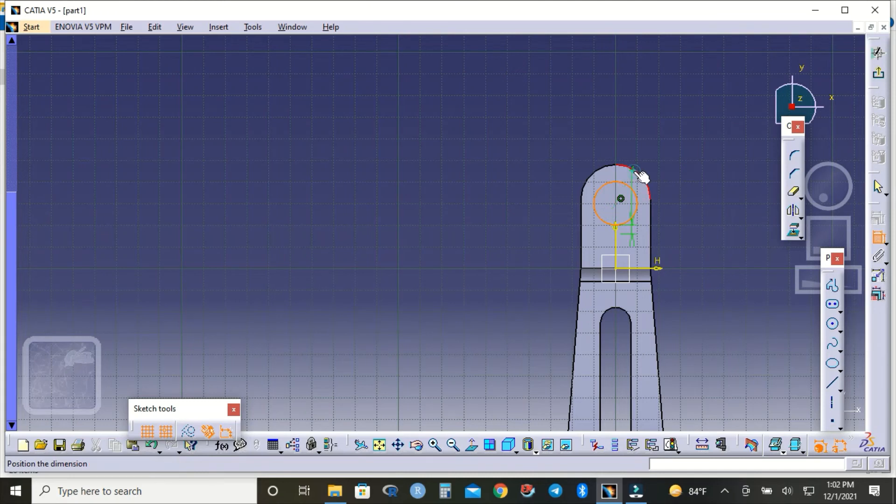
right_click(563, 146)
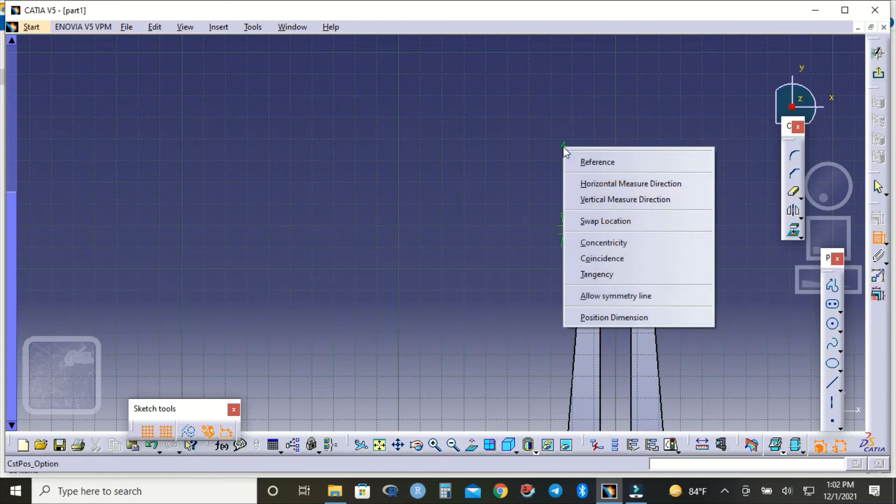
left_click(614, 244)
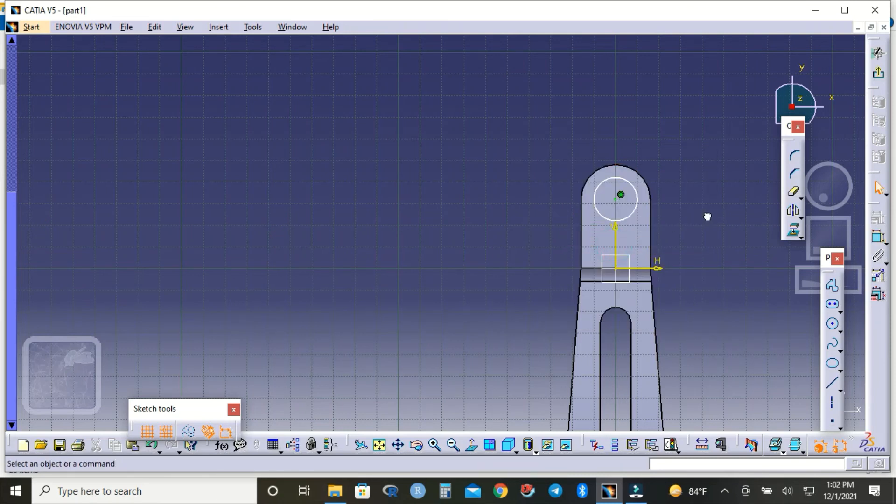
Dimension the circle's diameter and set it to 32 mm.
left_click(879, 237)
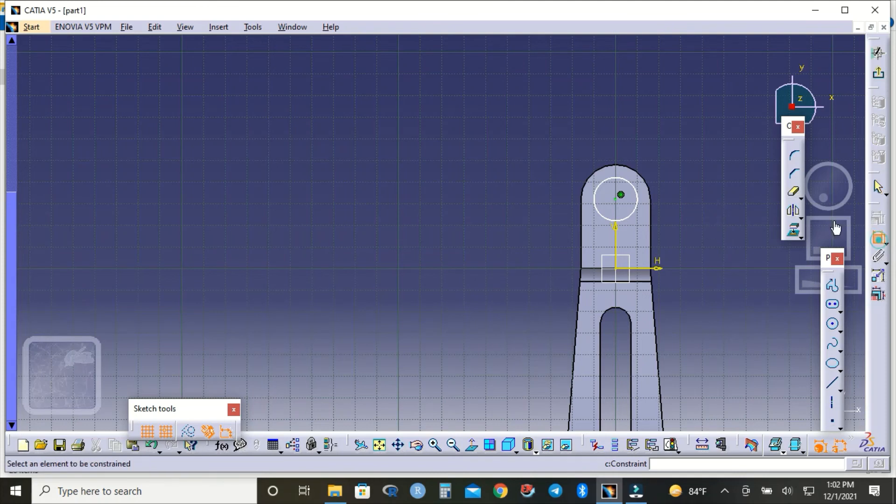
left_click(638, 194)
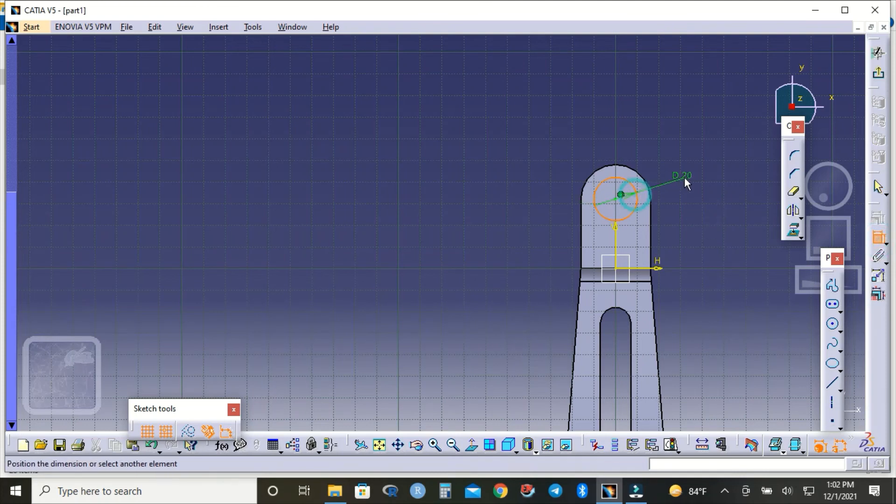
left_click(686, 184)
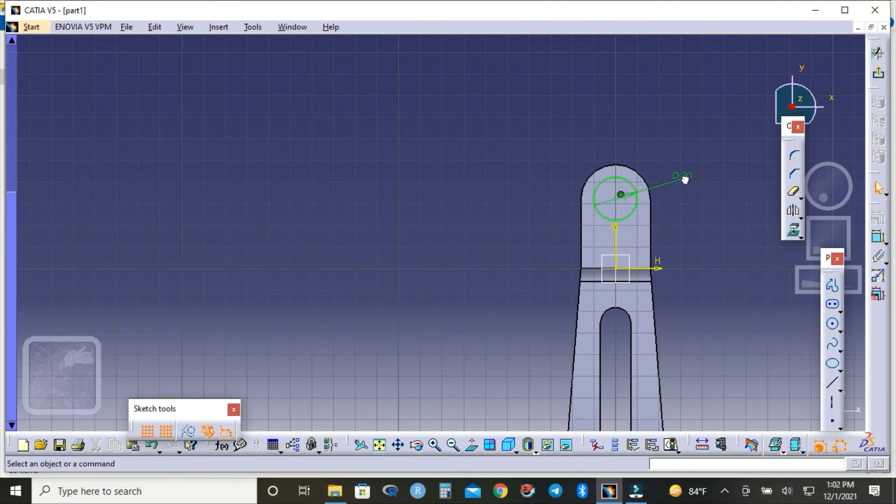
double_click(685, 184)
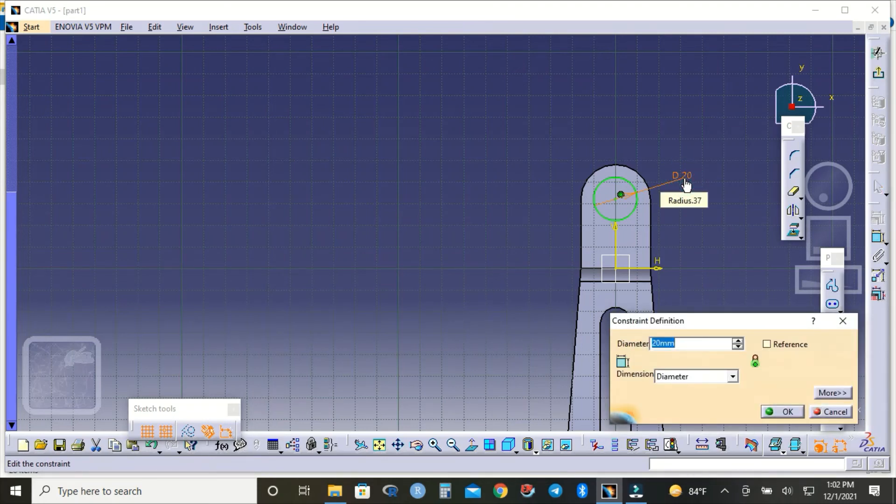
type("32")
key("Return")
Change the circle's diameter to 16 mm.
double_click(686, 185)
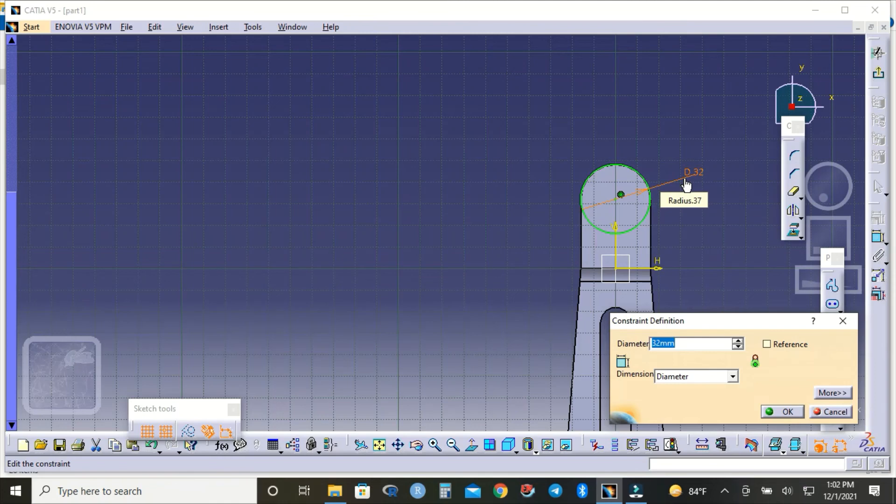
type("16")
key("Return")
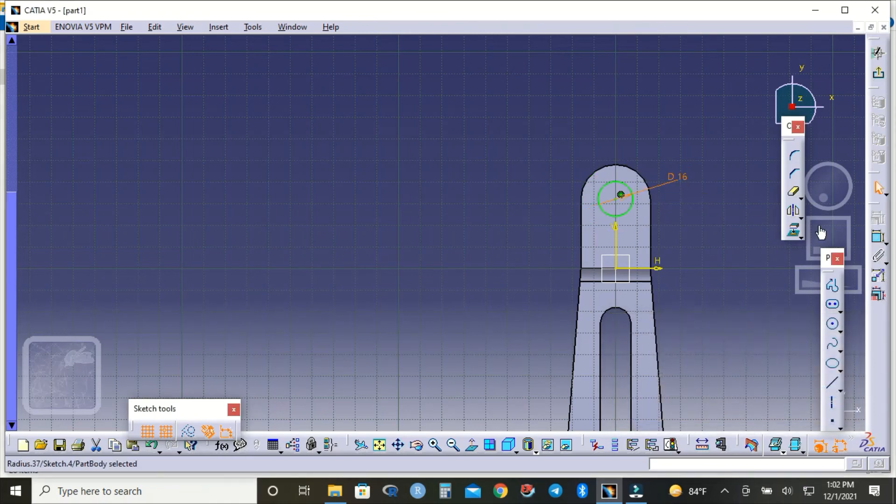
Exit the sketch and cut the 16 mm circle through both bracket flanges as a pocket with the limit type Up to last.
left_click(878, 75)
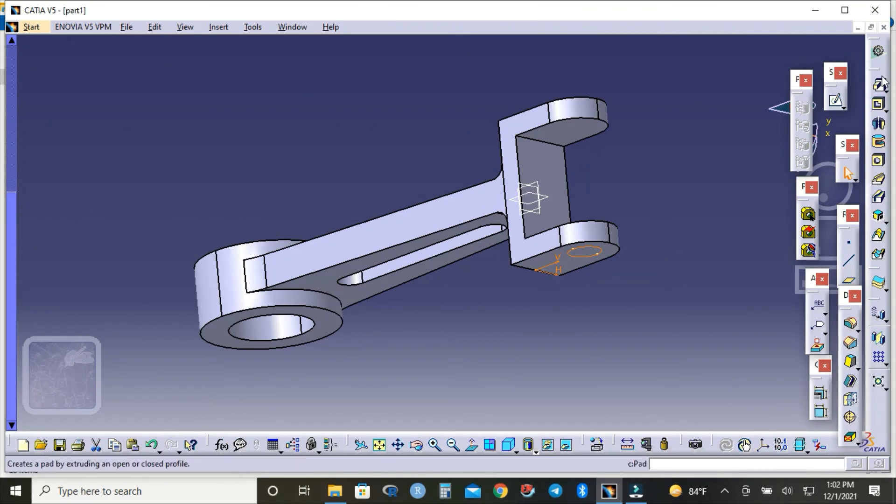
left_click(879, 106)
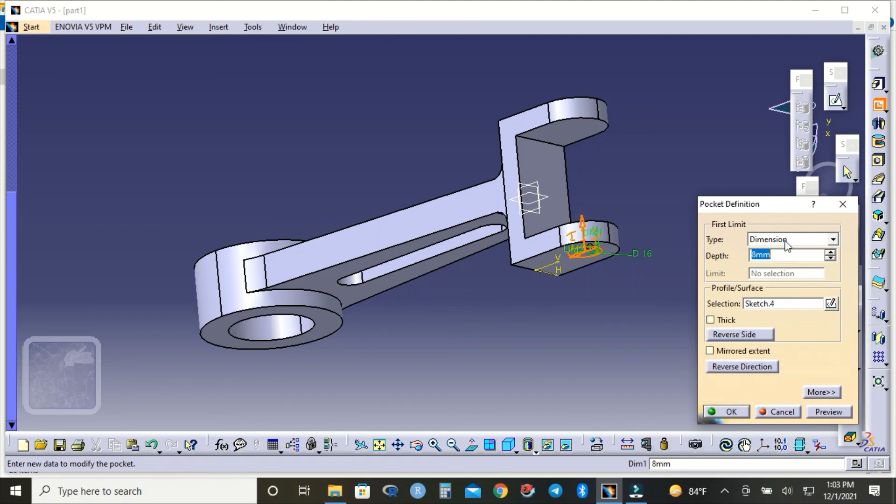
left_click(833, 239)
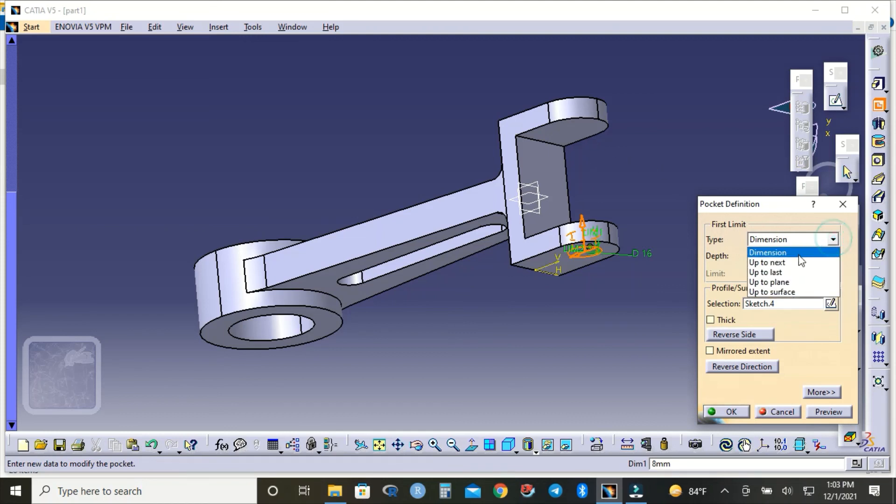
left_click(785, 274)
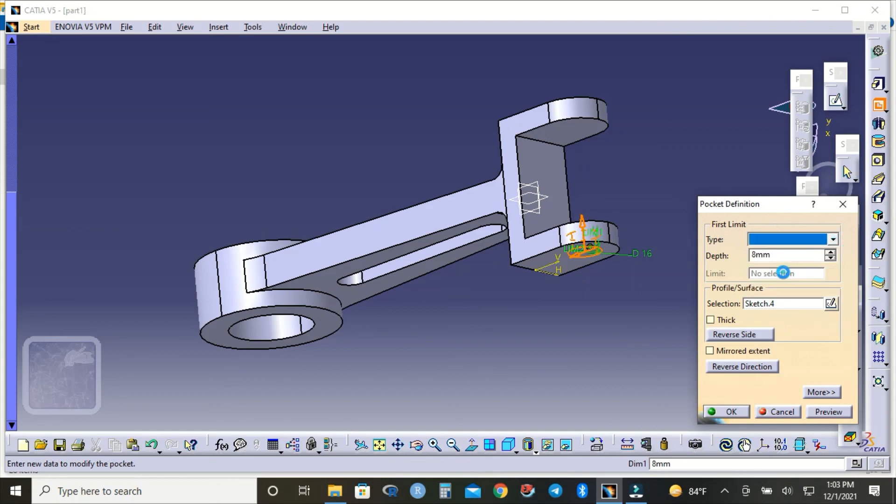
left_click(726, 412)
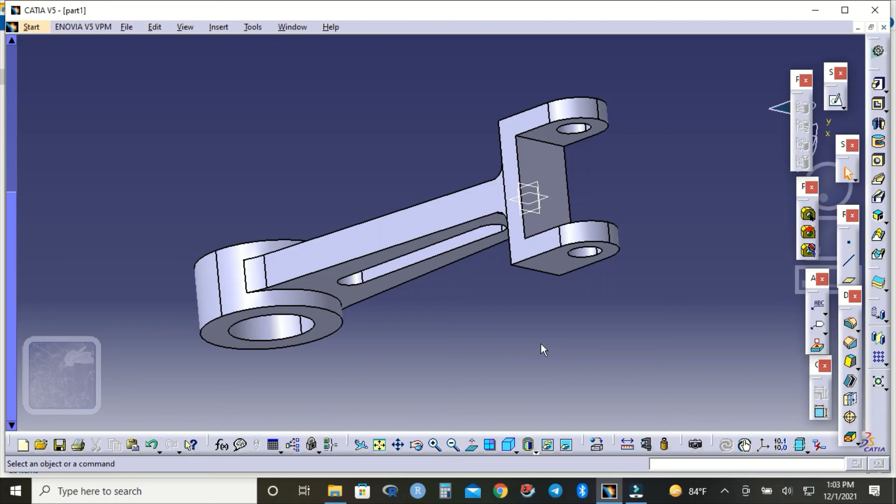
left_click(416, 445)
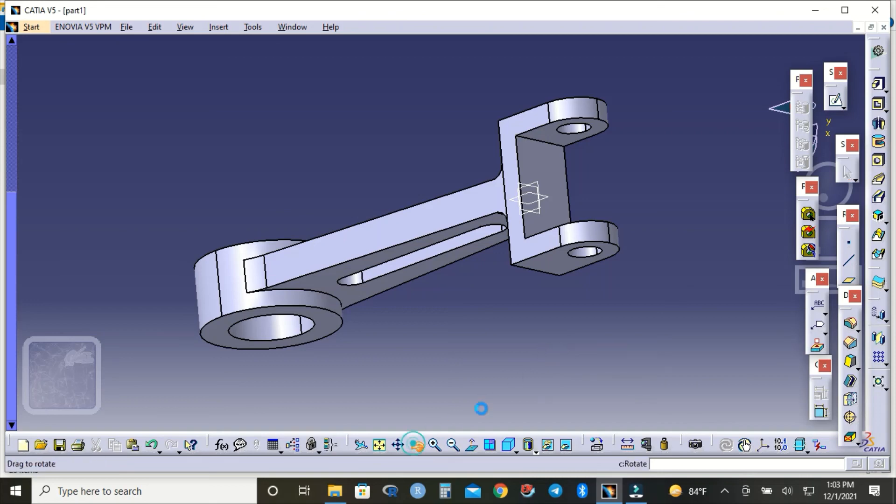
left_click_drag(537, 375, 523, 267)
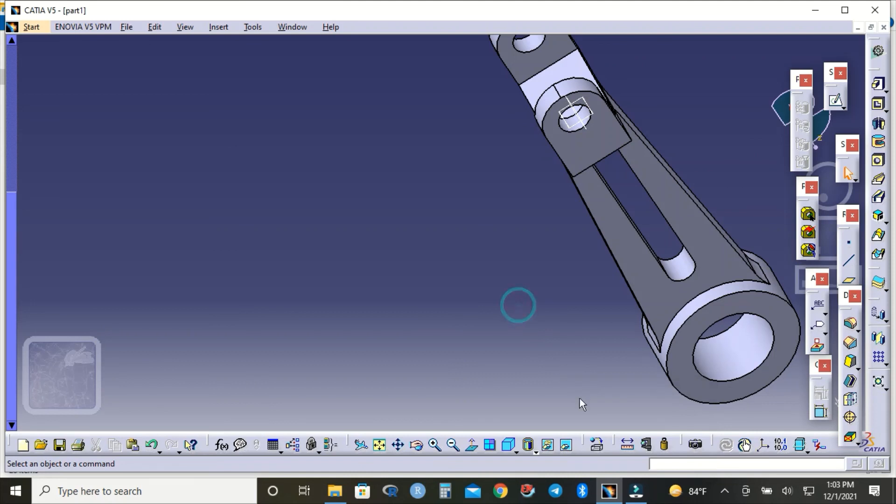
mouse_move(637, 492)
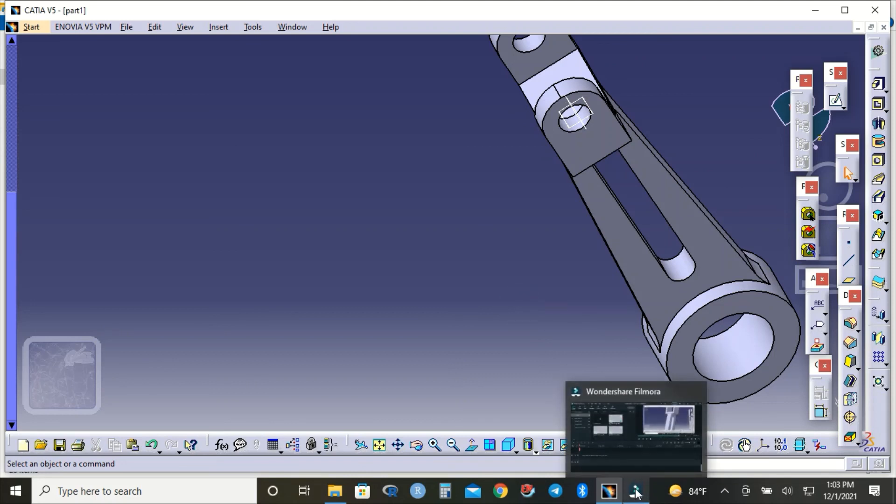
left_click(725, 491)
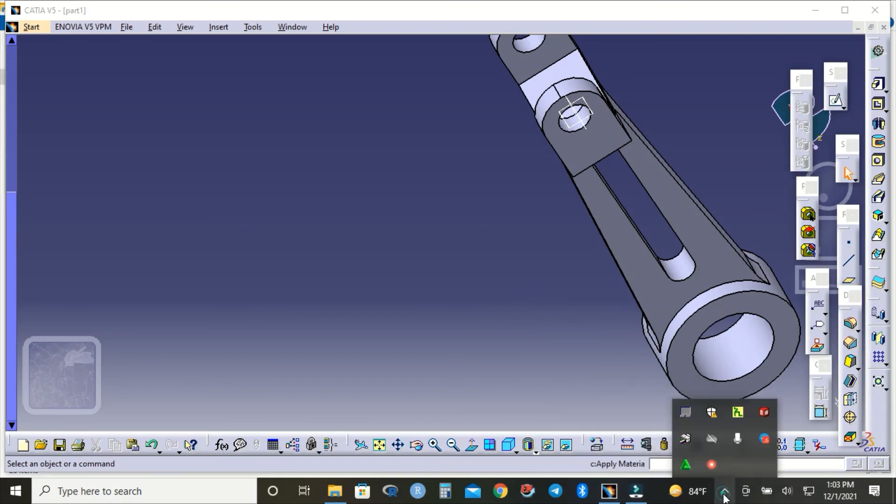